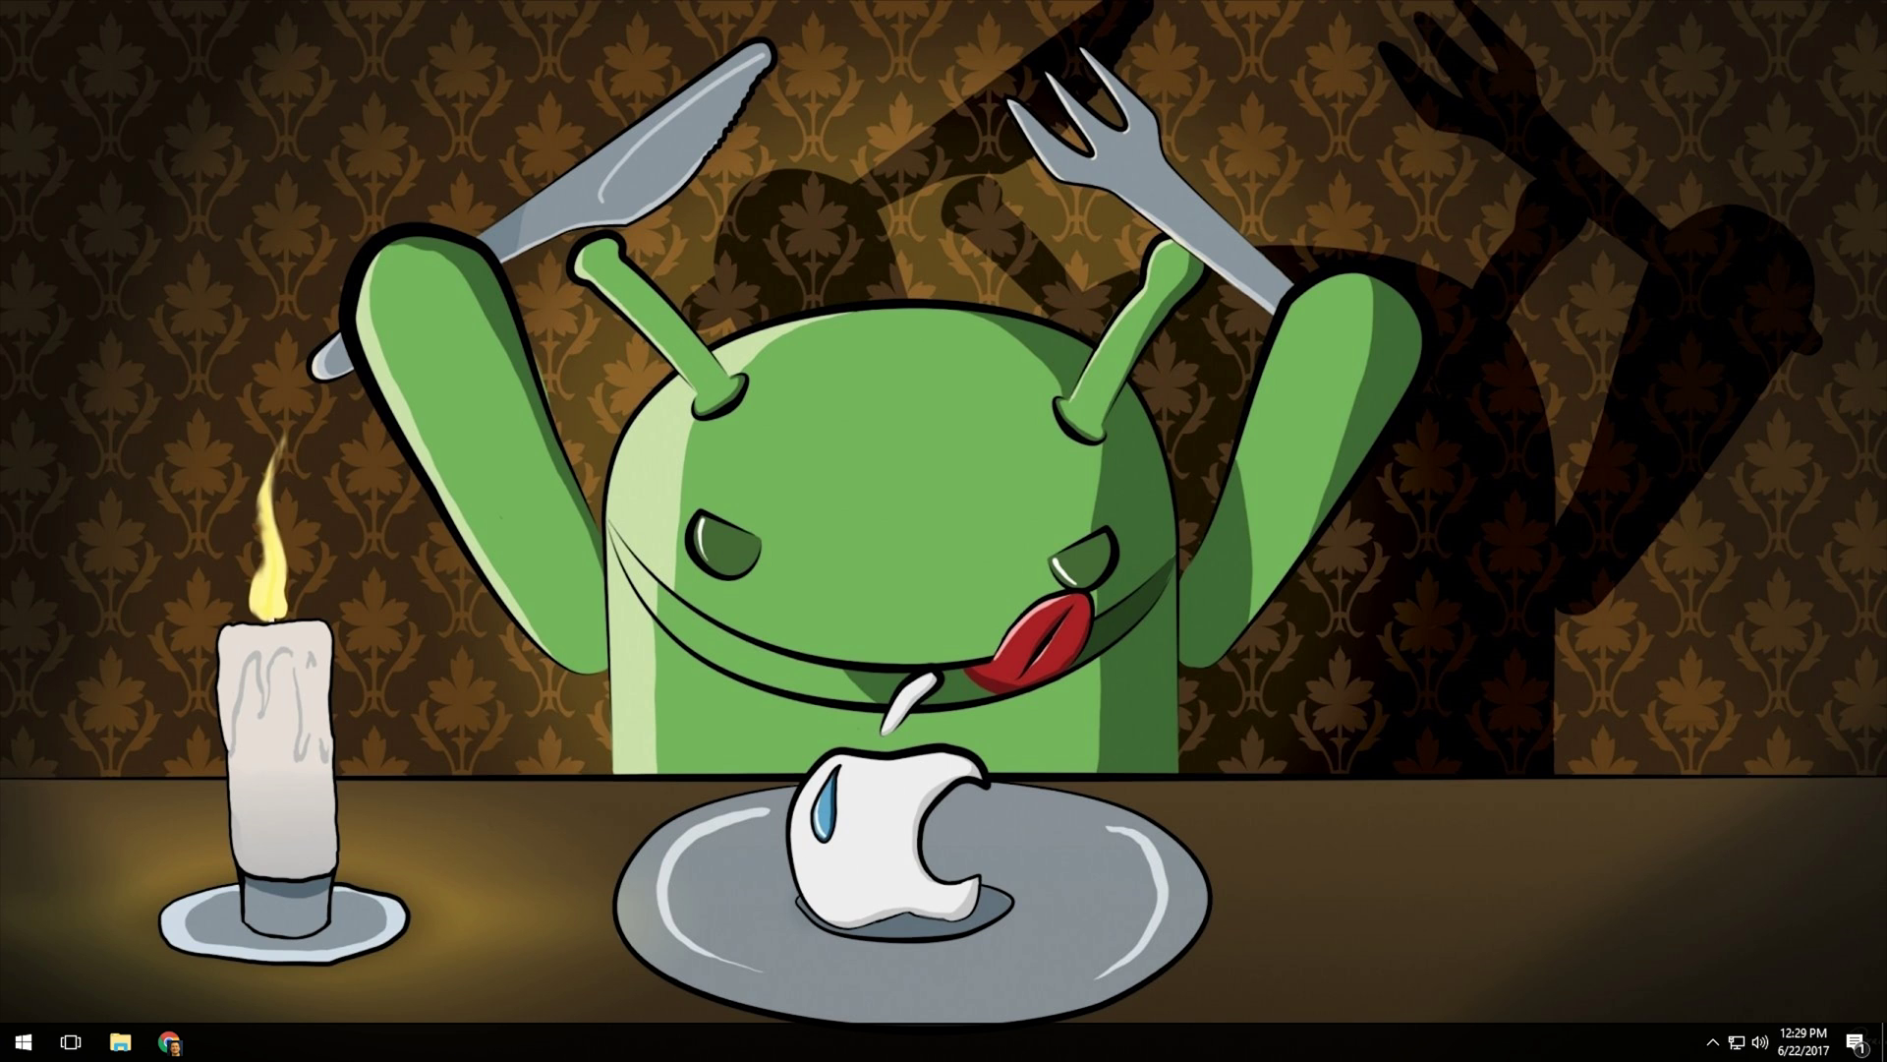
Step: Launch Paint from Start search and paste the 5760 × 1080 desktop screenshot onto the canvas
{"action": "left_click", "coordinate": [18, 1048]}
{"action": "type", "text": "p"}
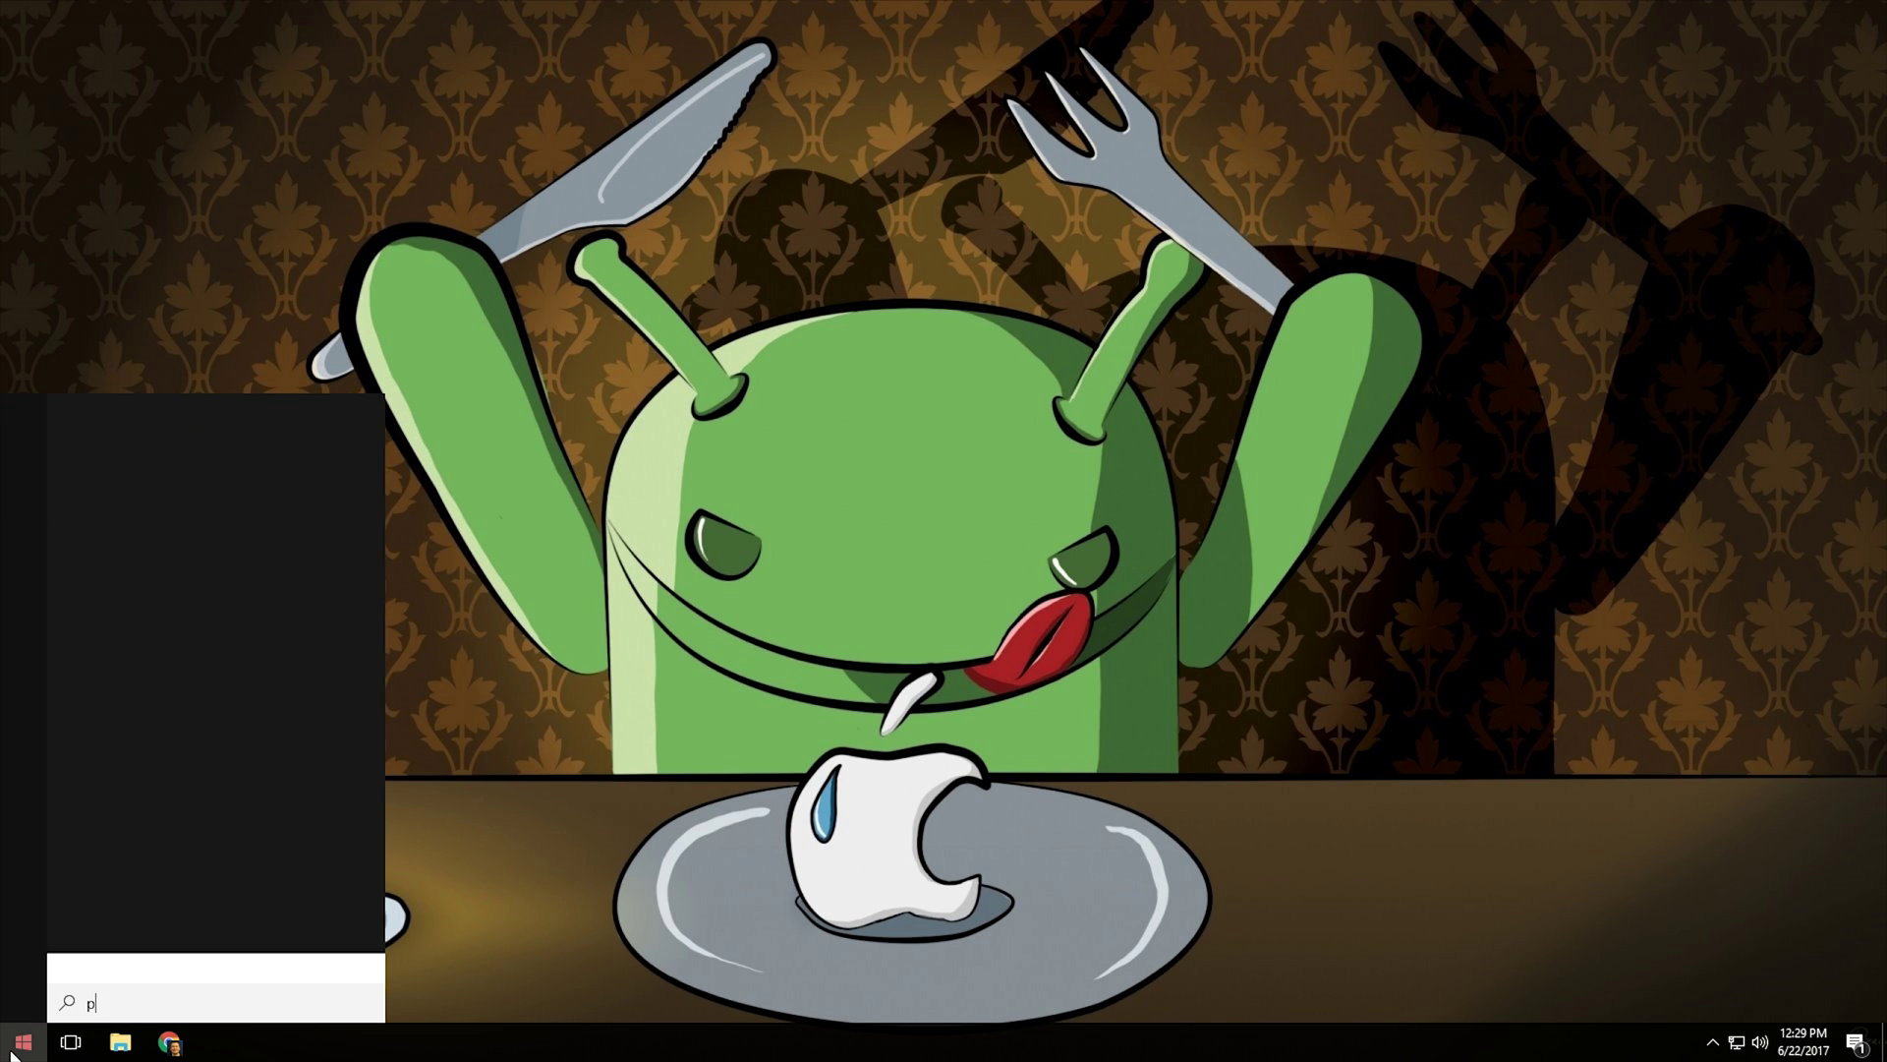
{"action": "type", "text": "aint"}
{"action": "key", "text": "Return"}
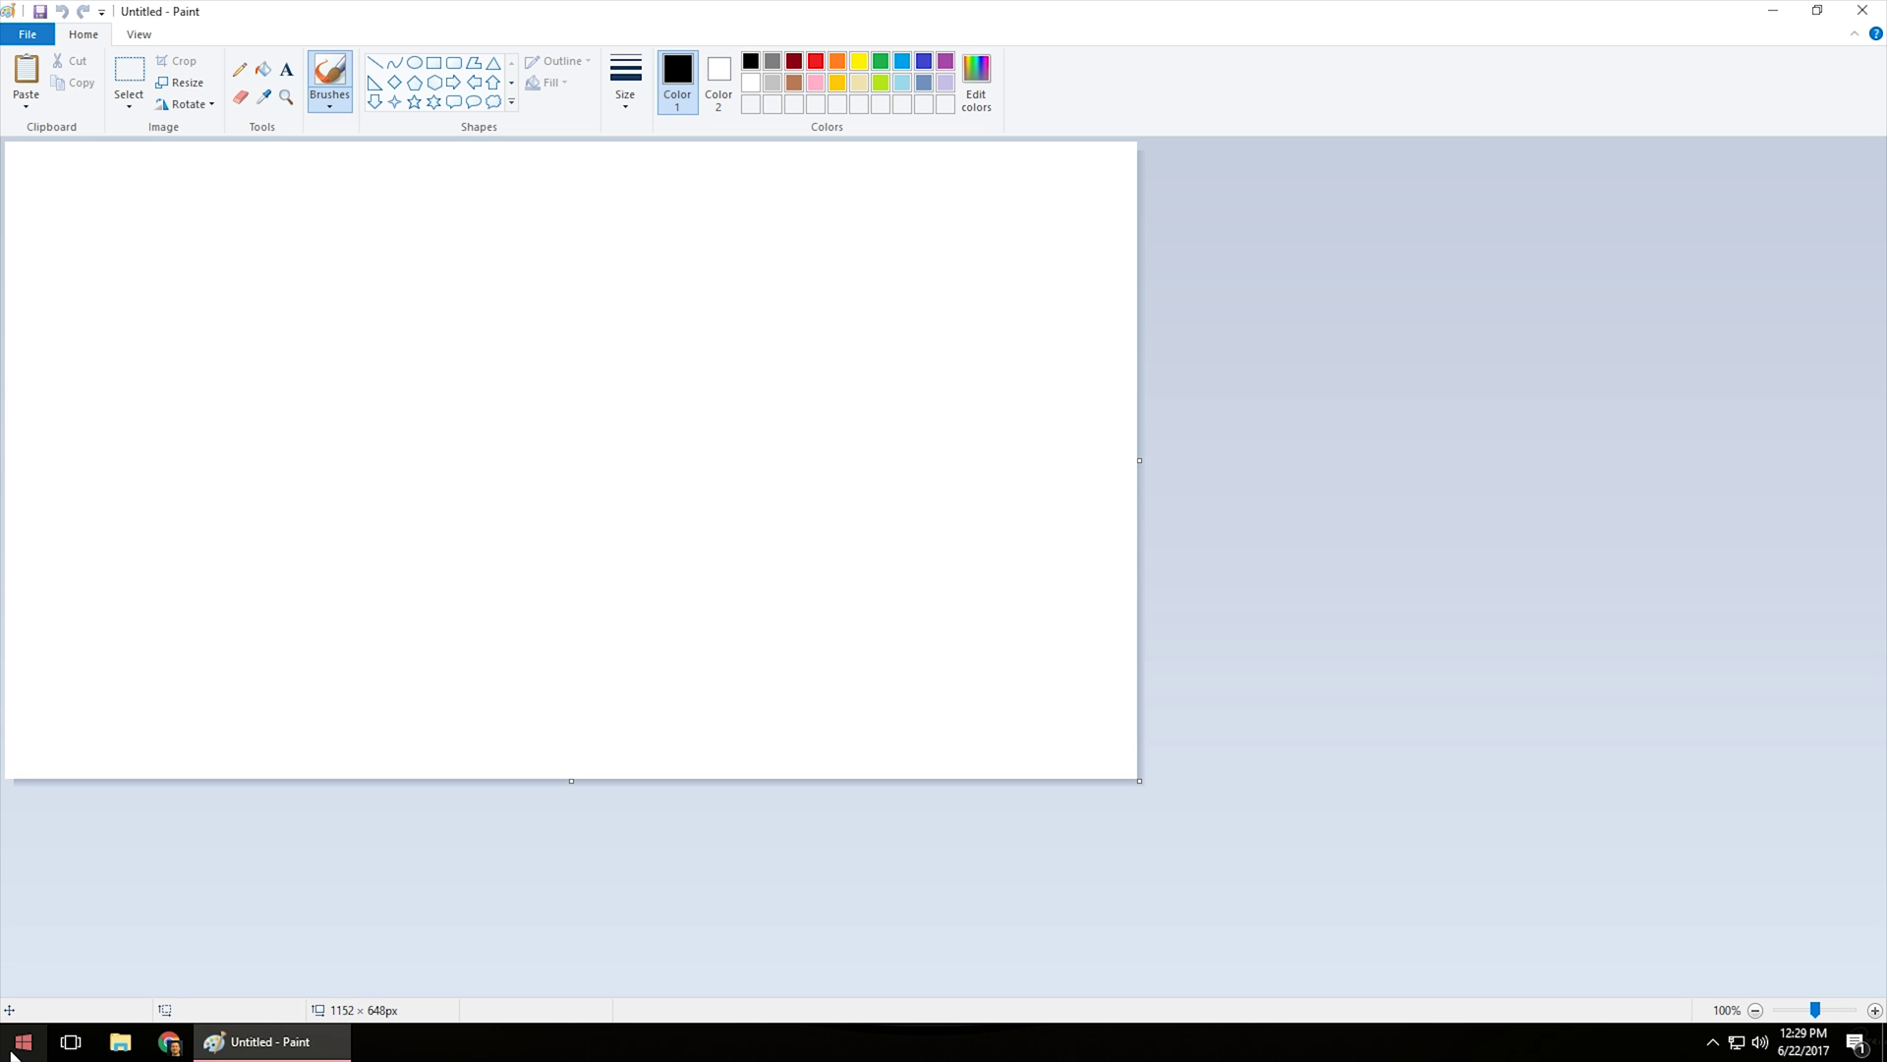
{"action": "key", "text": "ctrl+v"}
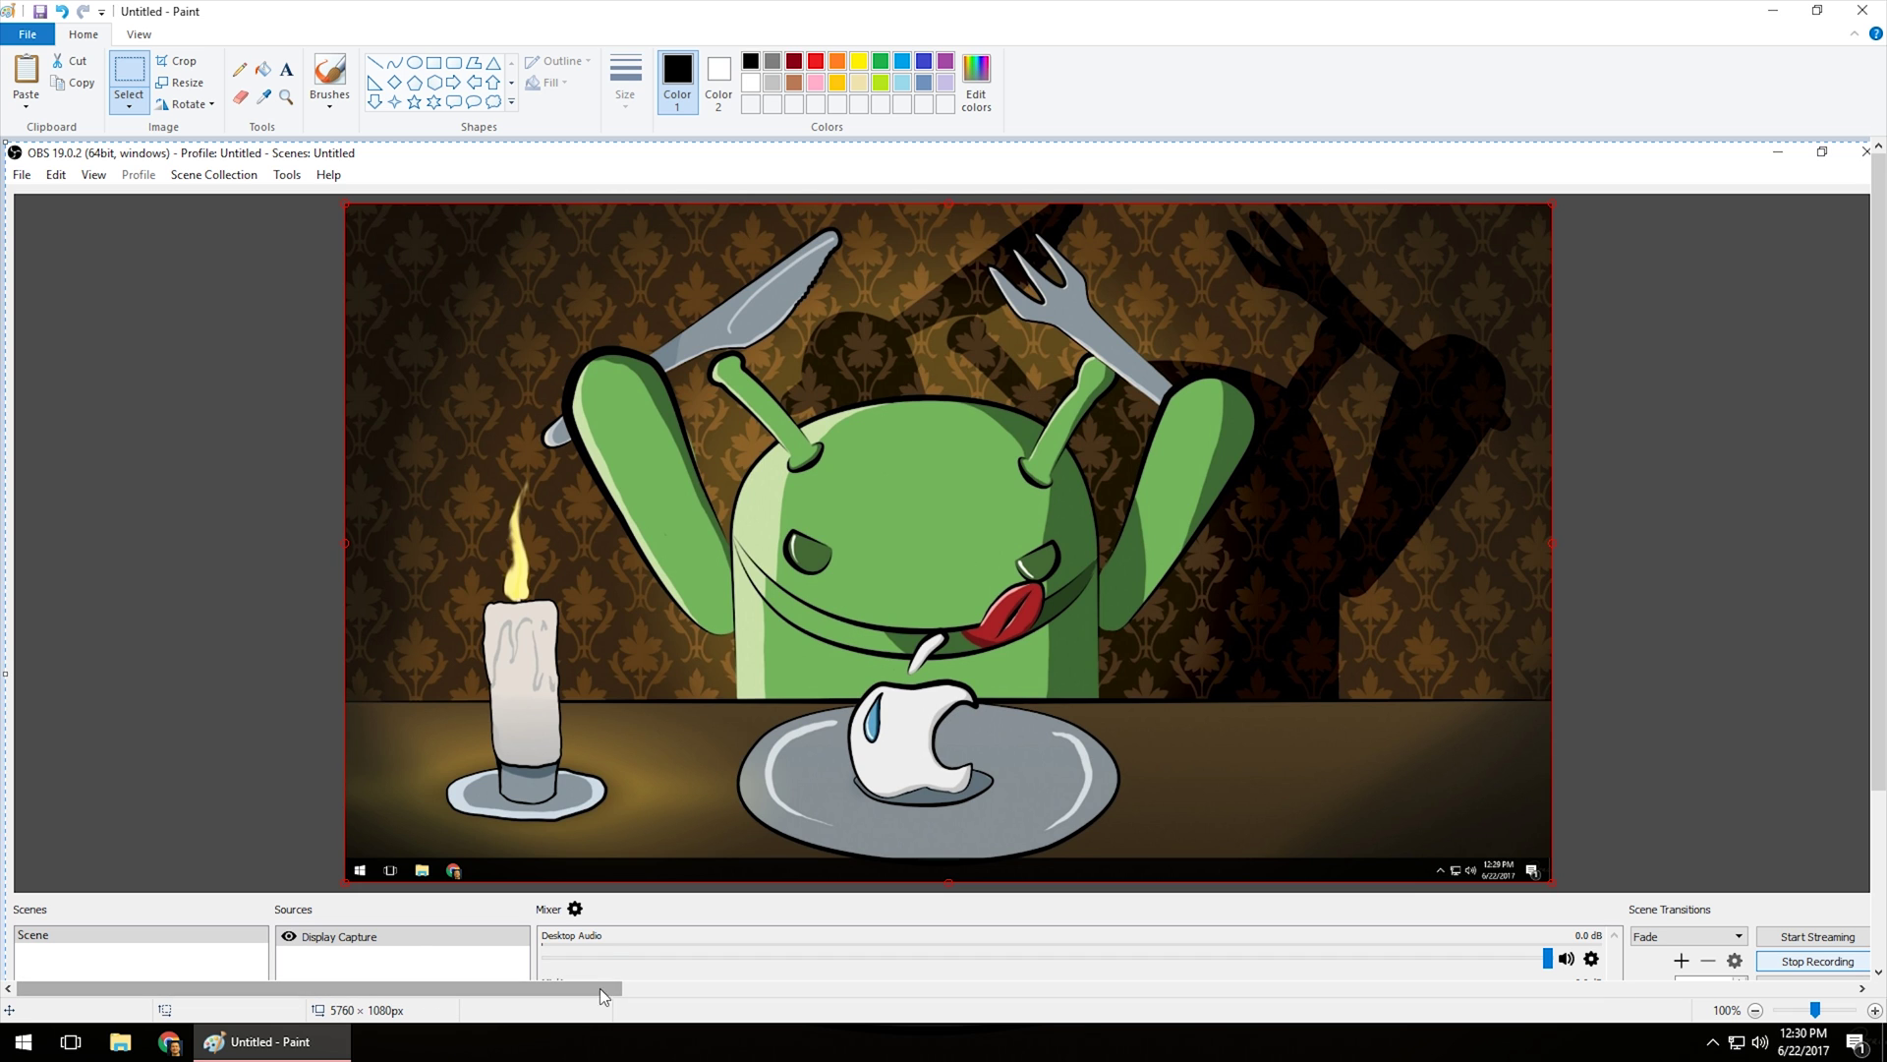
Step: Scroll across the wide capture to inspect it, then deselect the pasted screenshot to commit it
{"action": "mouse_move", "coordinate": [451, 999]}
{"action": "left_mouse_down"}
{"action": "mouse_move", "coordinate": [795, 1028]}
{"action": "mouse_move", "coordinate": [1691, 1028]}
{"action": "mouse_move", "coordinate": [1377, 1023]}
{"action": "mouse_move", "coordinate": [1327, 1003]}
{"action": "left_mouse_up"}
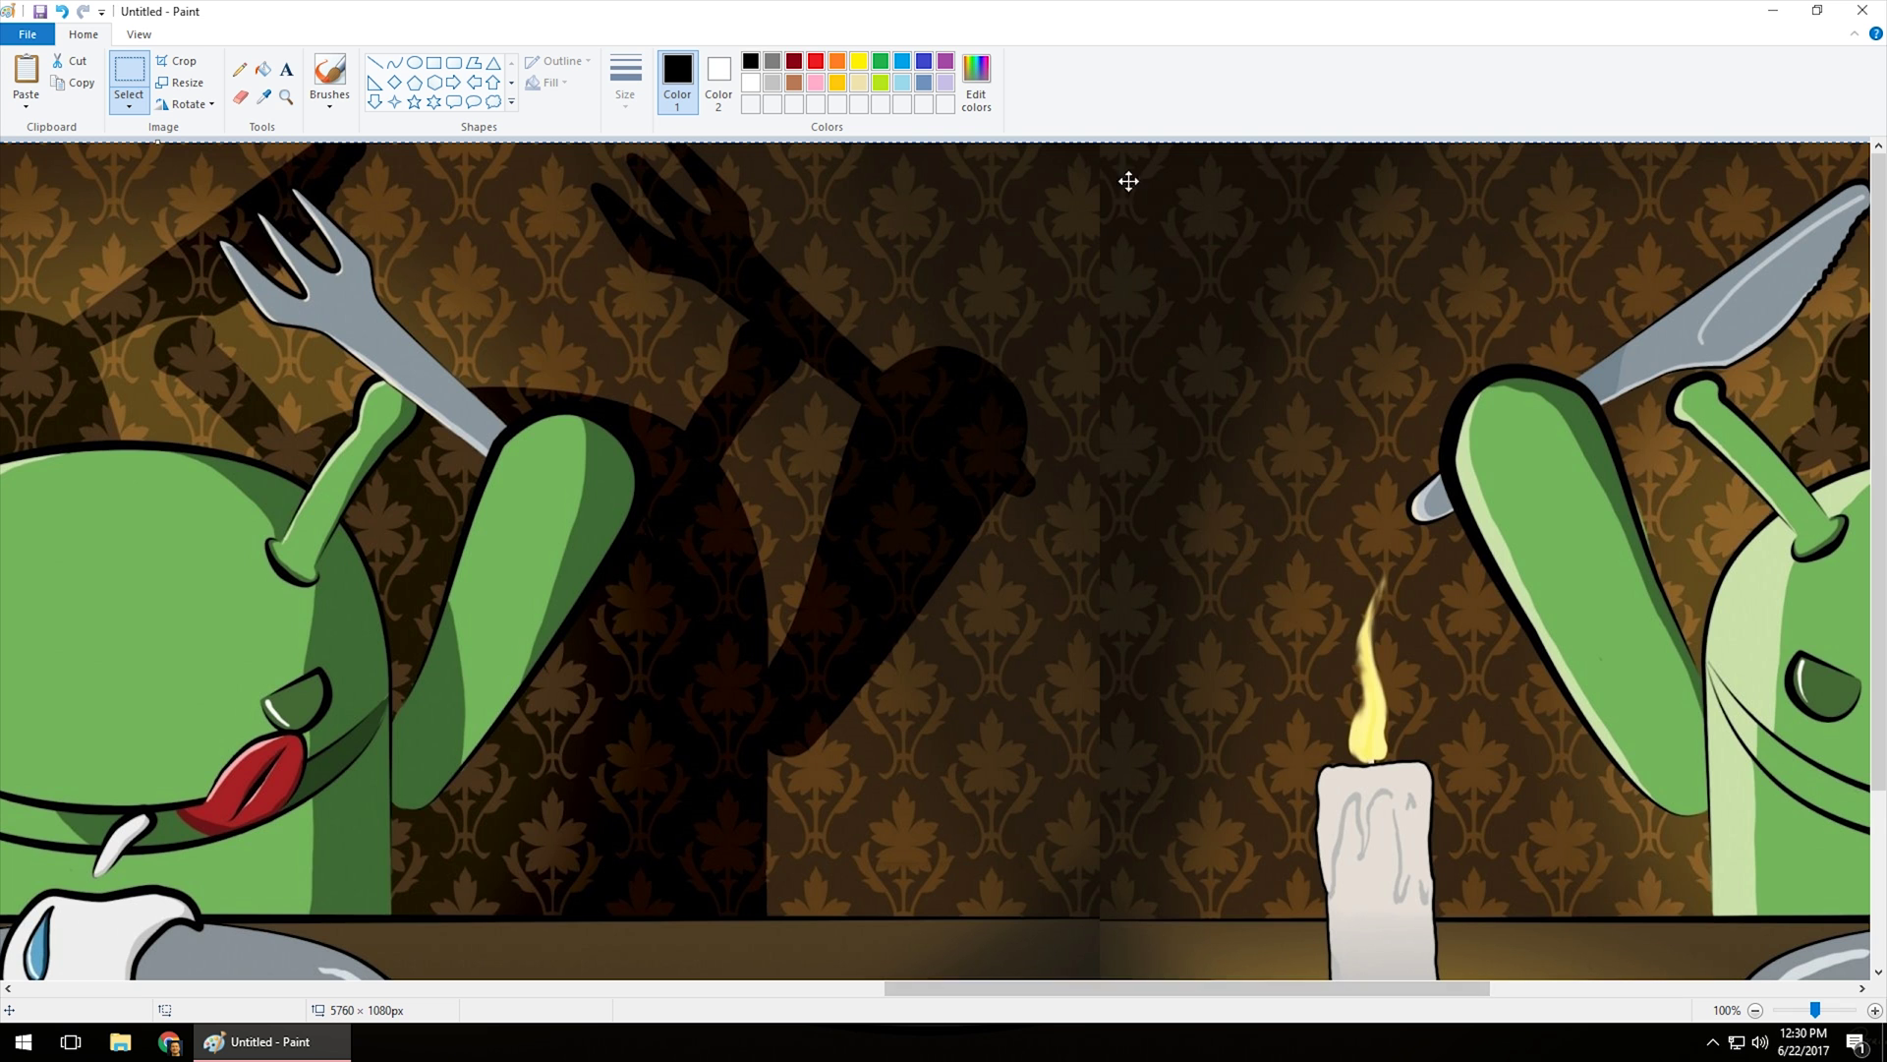
{"action": "left_click_drag", "start_coordinate": [918, 988], "coordinate": [539, 988]}
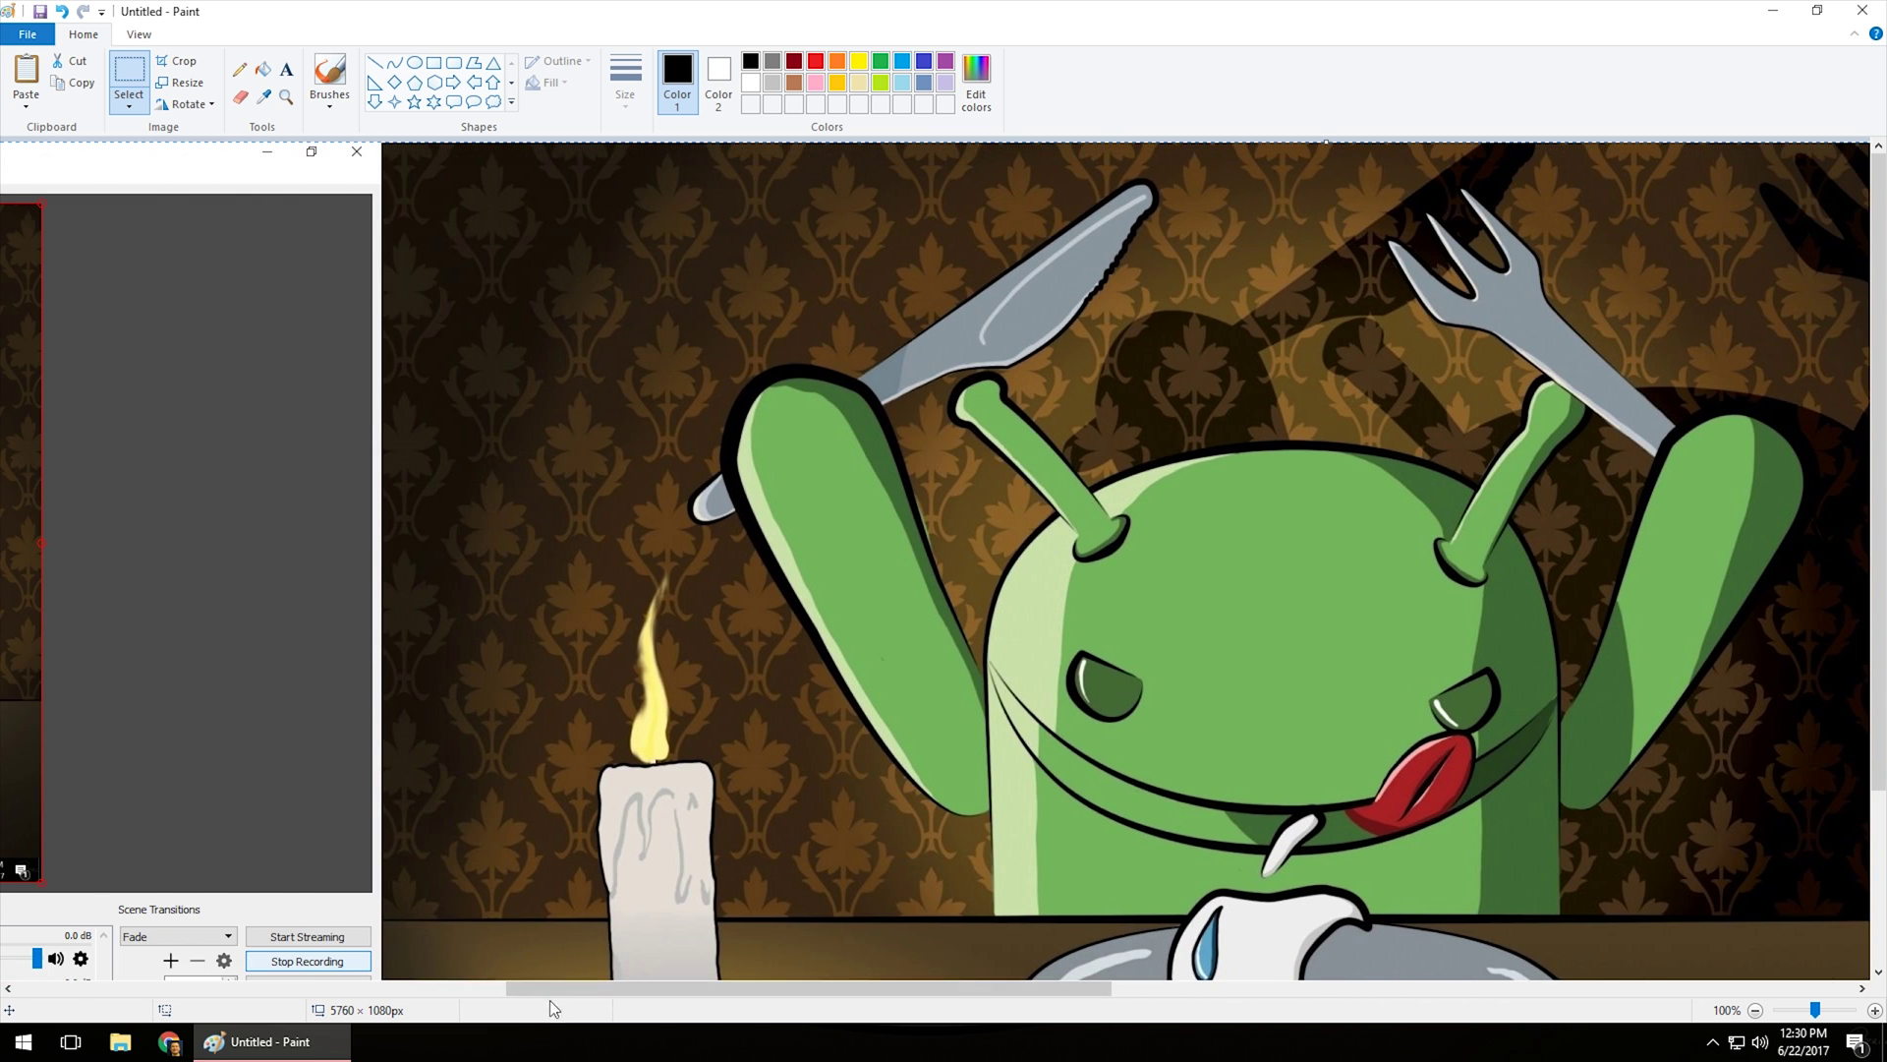
{"action": "left_click_drag", "start_coordinate": [548, 989], "coordinate": [113, 991]}
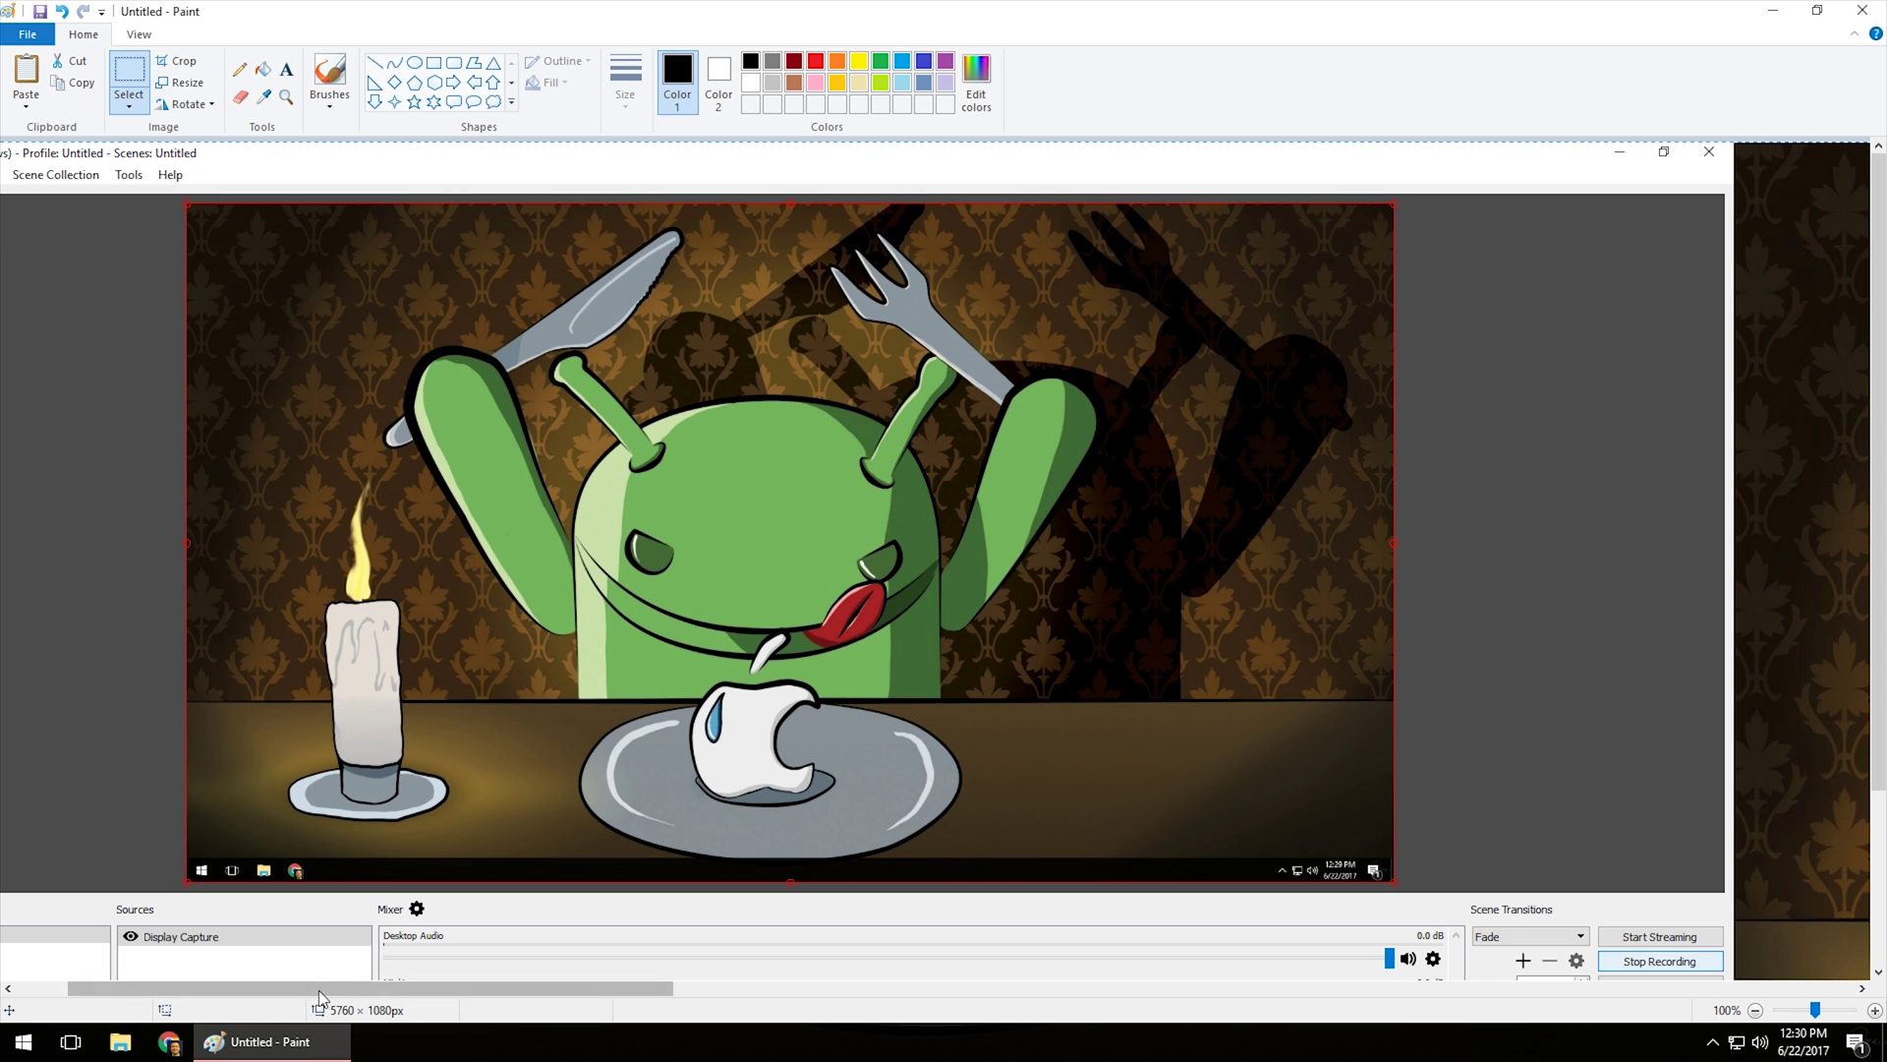
{"action": "left_click_drag", "start_coordinate": [308, 999], "coordinate": [905, 1014]}
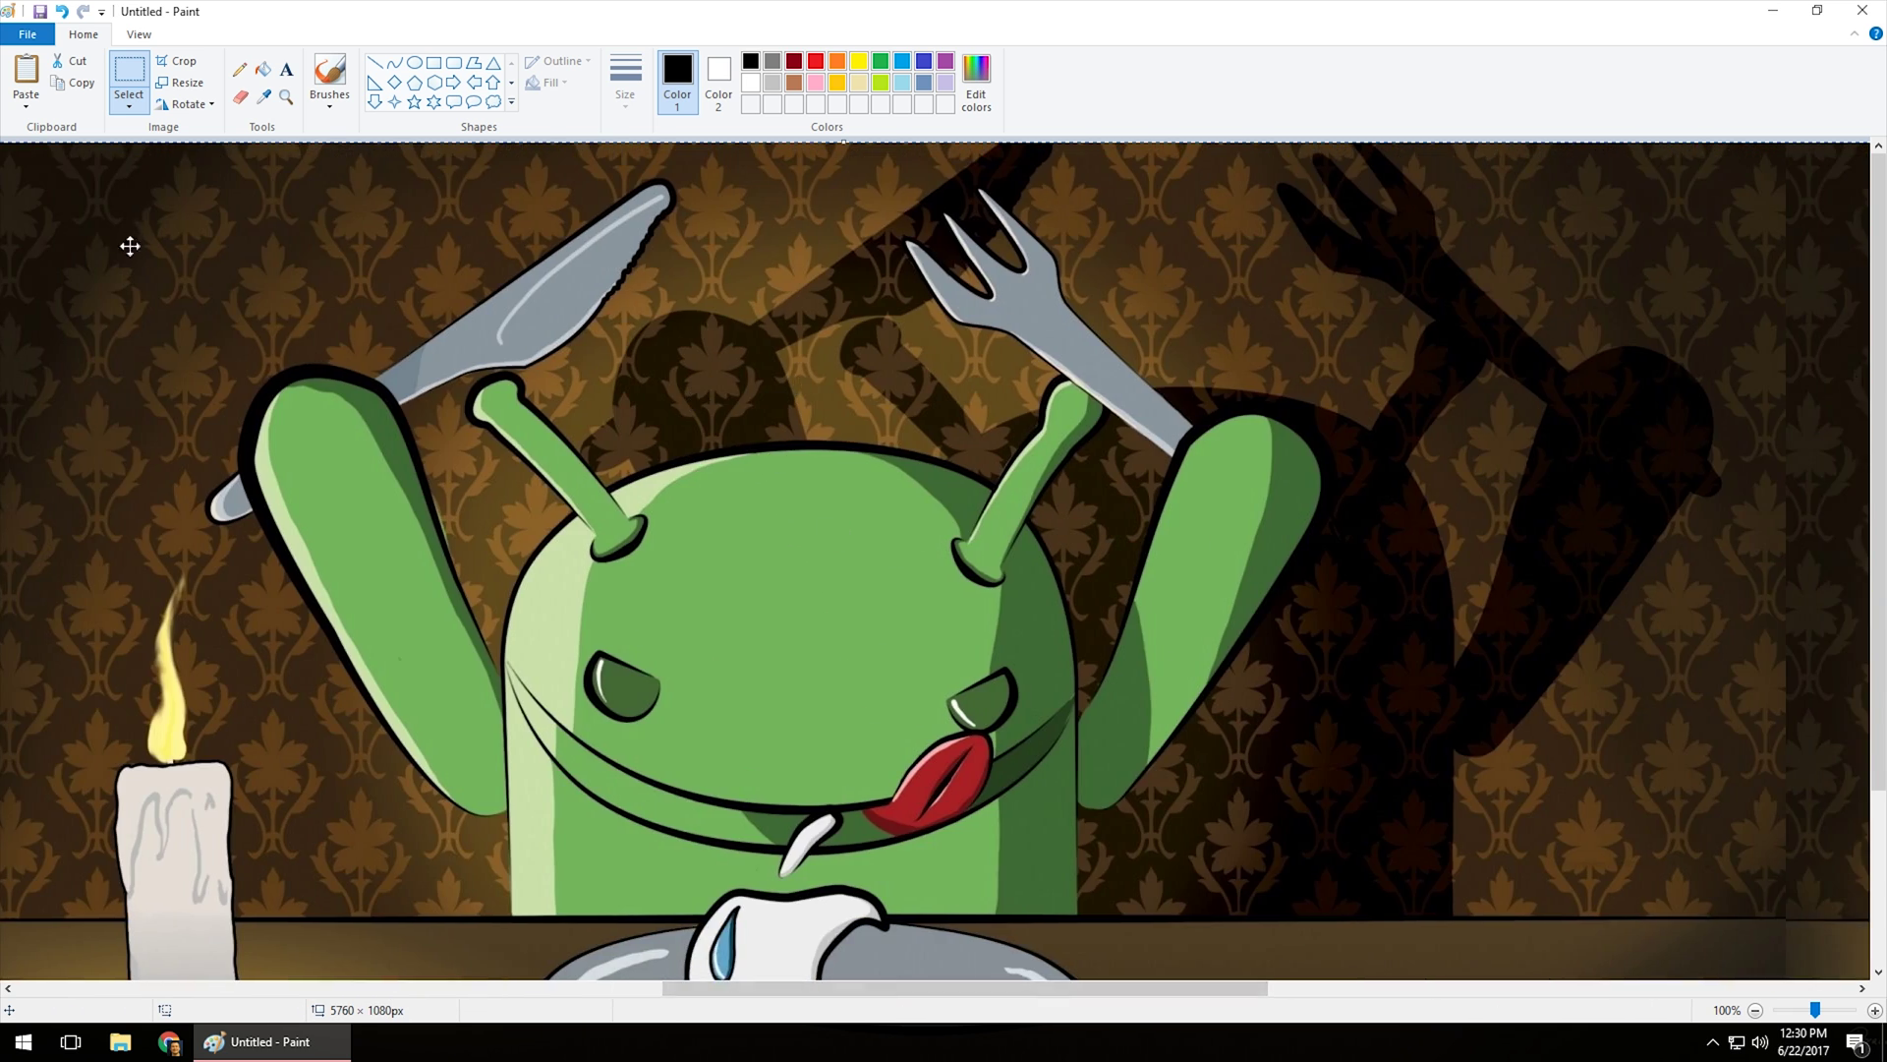
{"action": "key", "text": "Escape"}
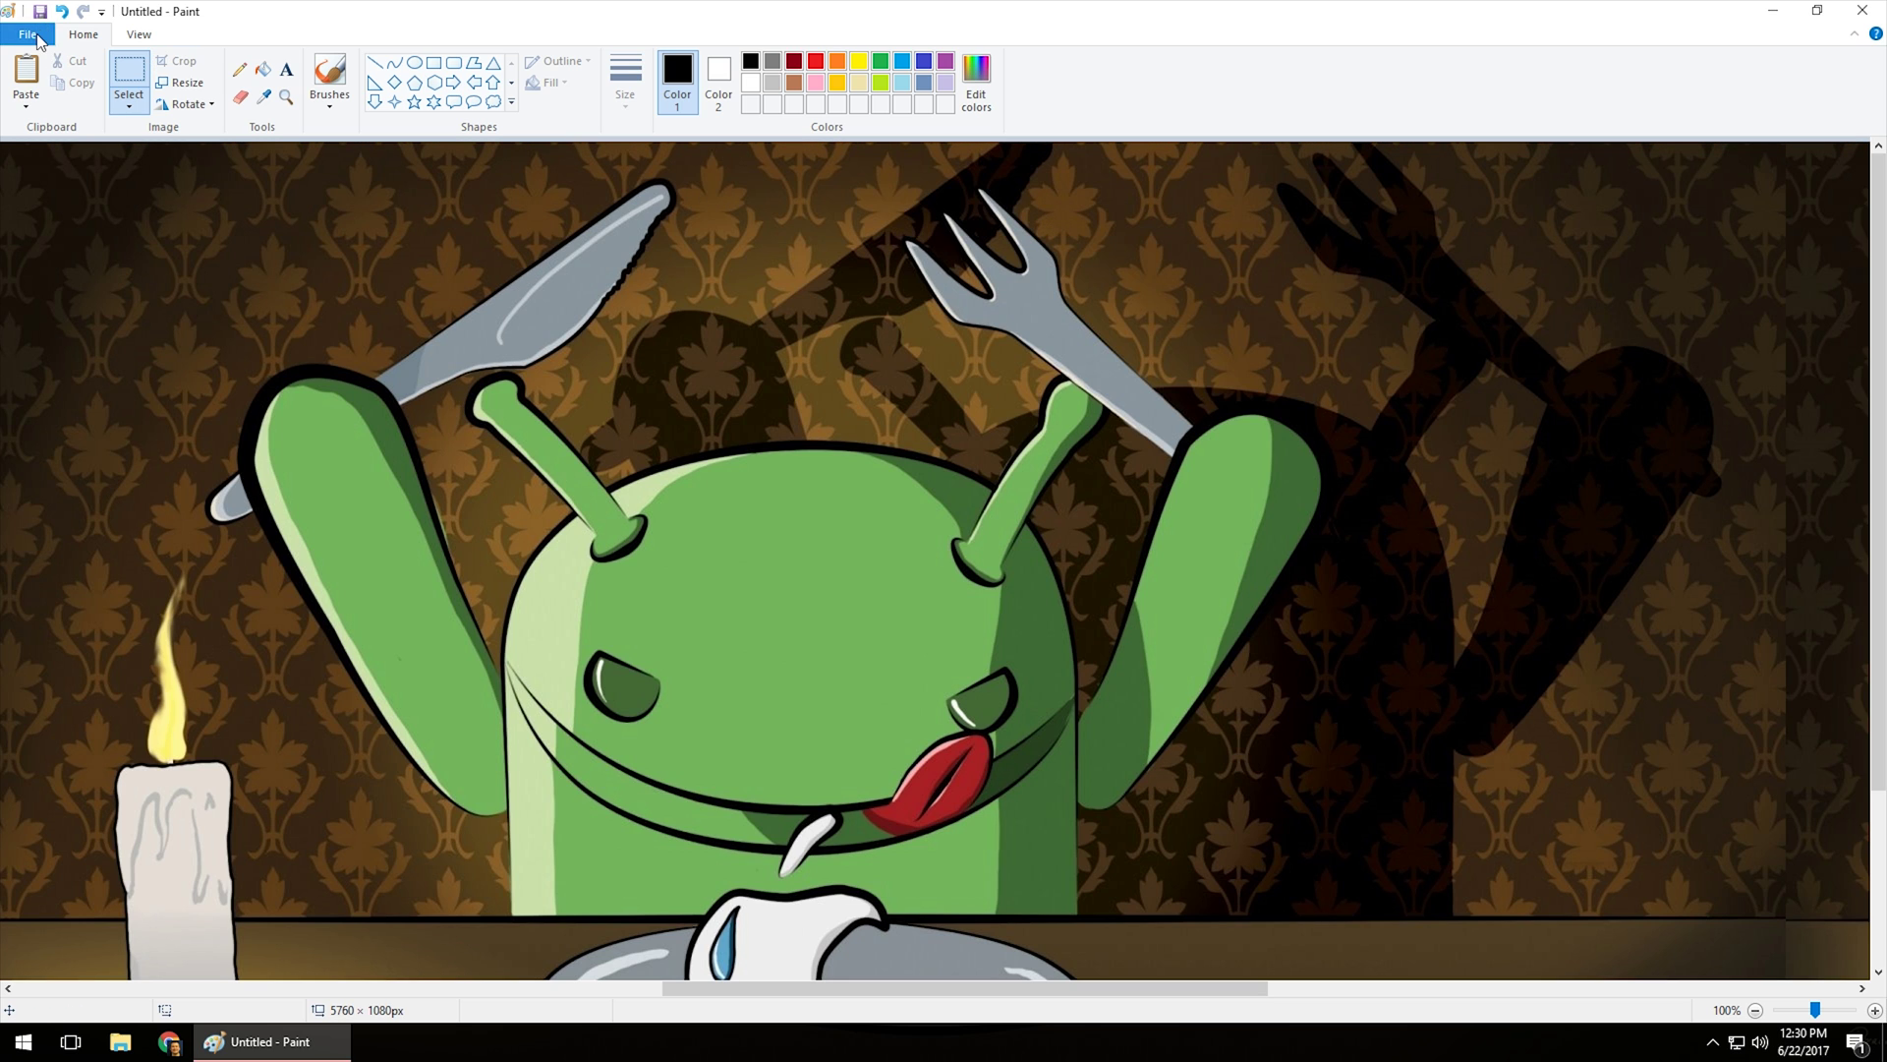
Step: Cancel the Save As dialog and close Paint with Don't Save, discarding the screenshot
{"action": "left_click", "coordinate": [30, 35]}
{"action": "left_click", "coordinate": [63, 202]}
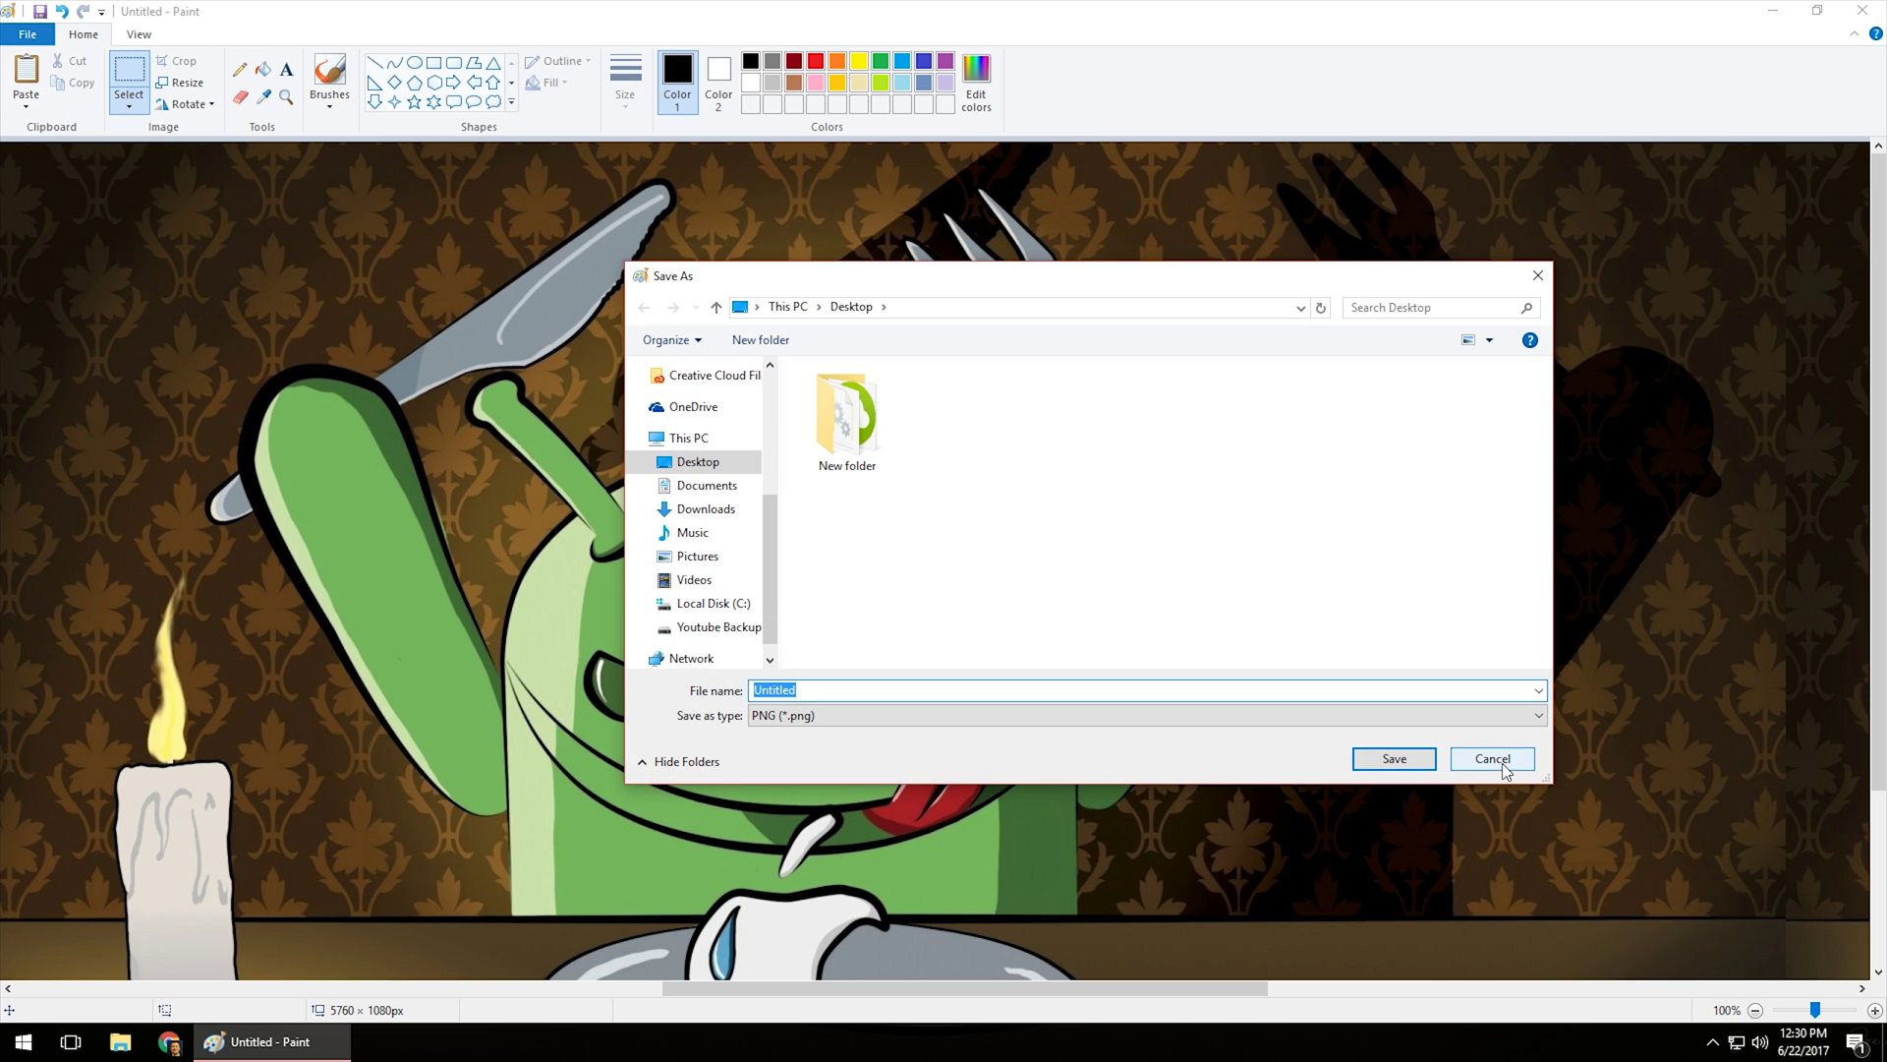
{"action": "left_click", "coordinate": [1492, 759]}
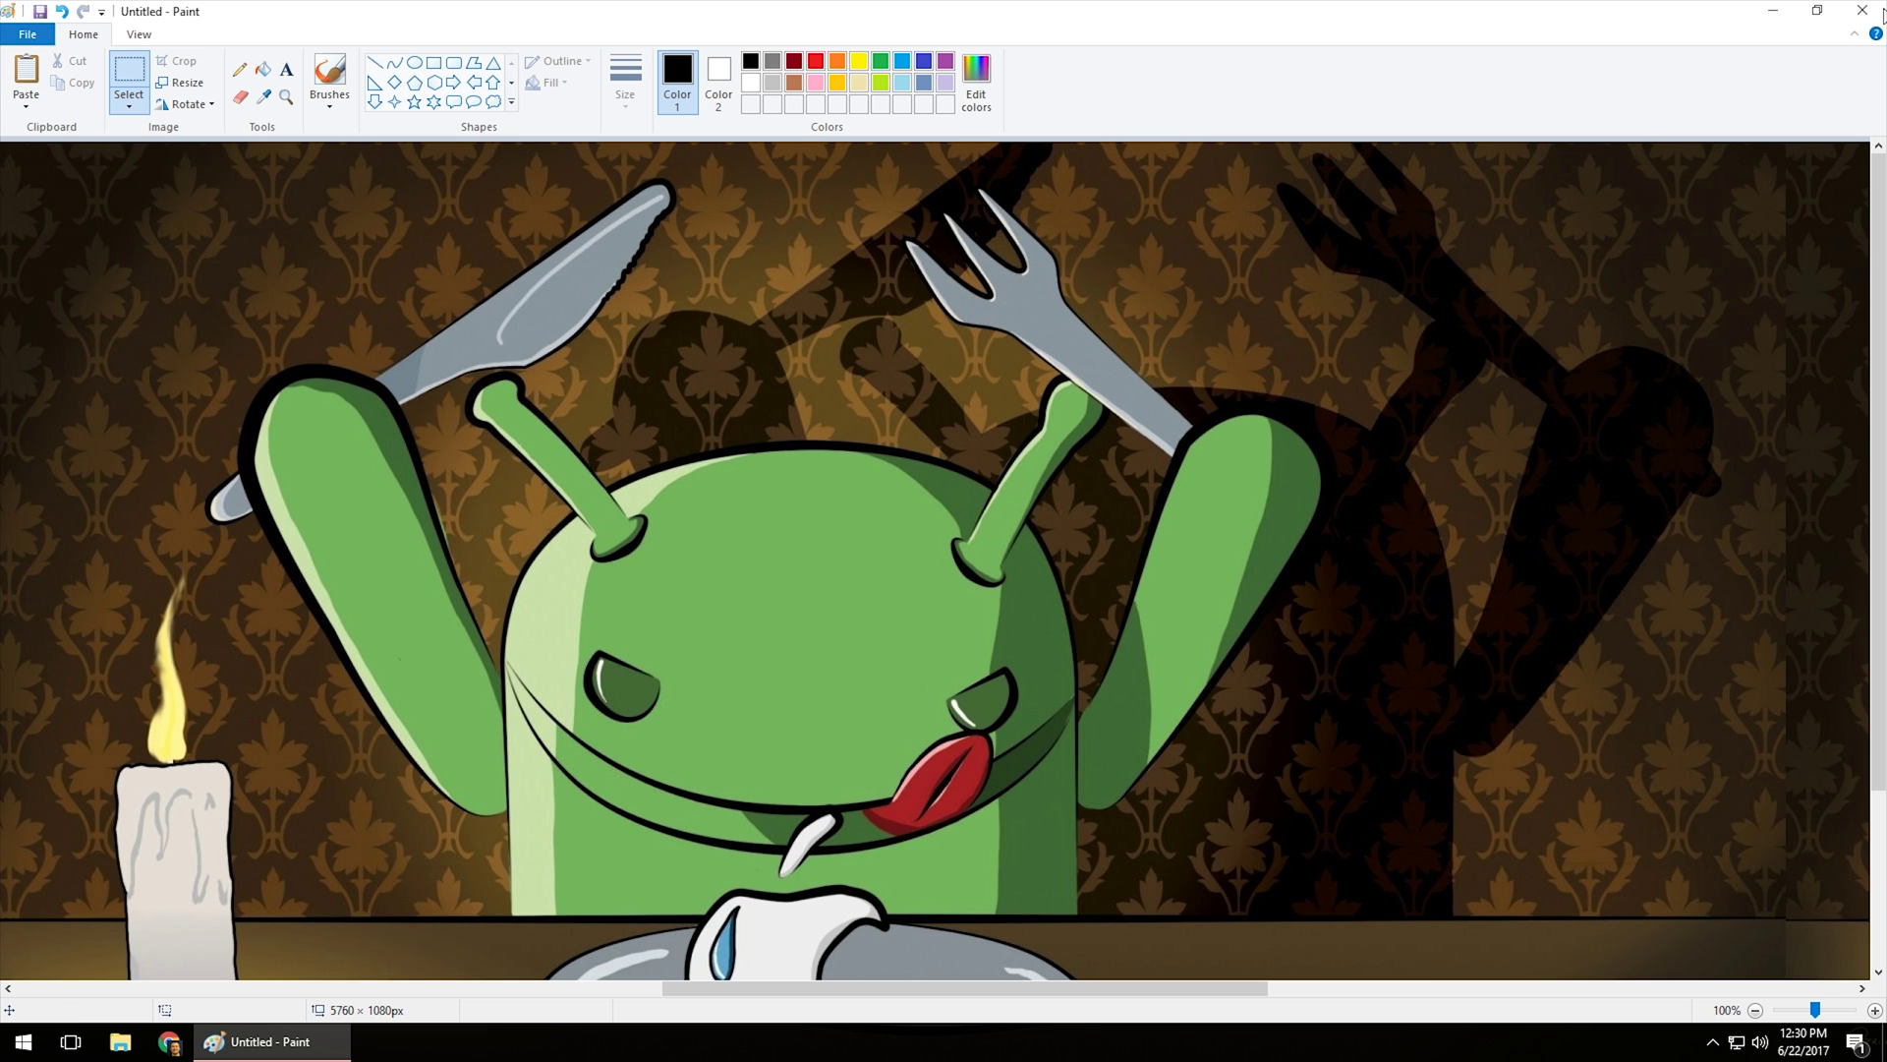
{"action": "left_click", "coordinate": [1862, 10]}
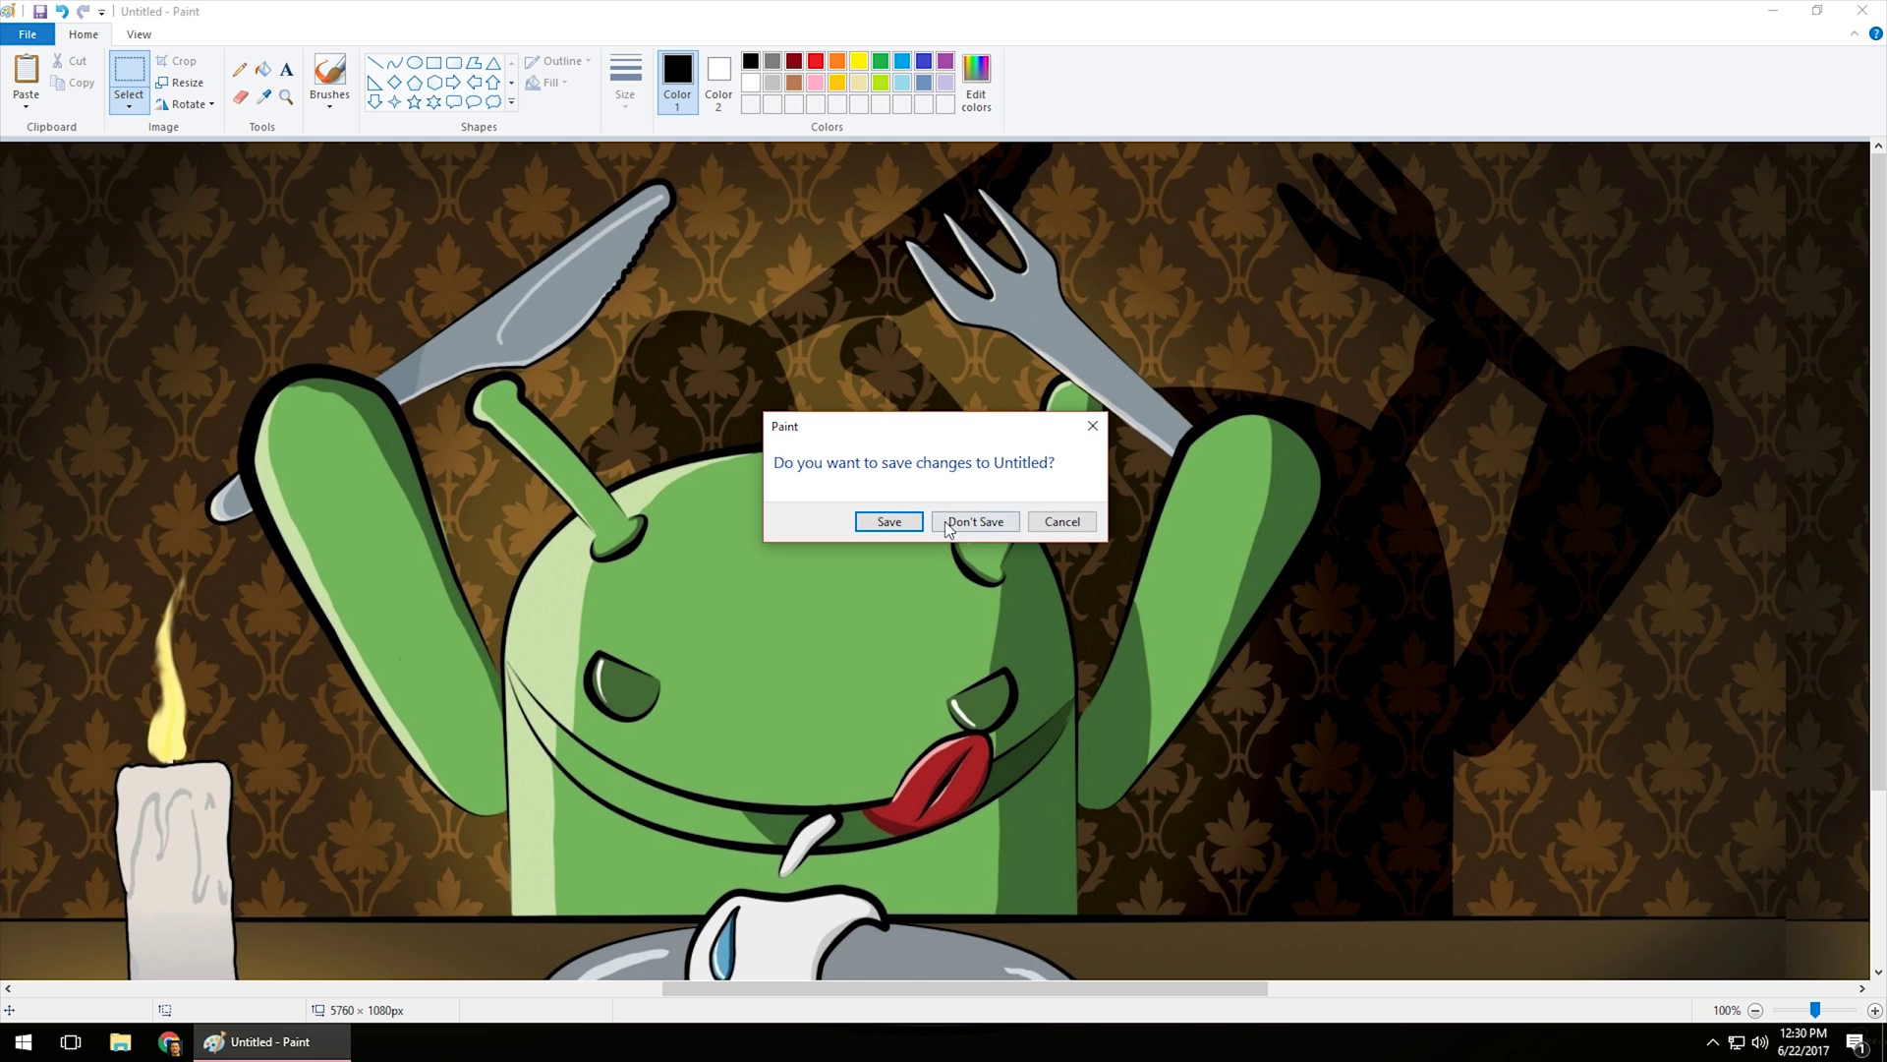
{"action": "left_click", "coordinate": [948, 528]}
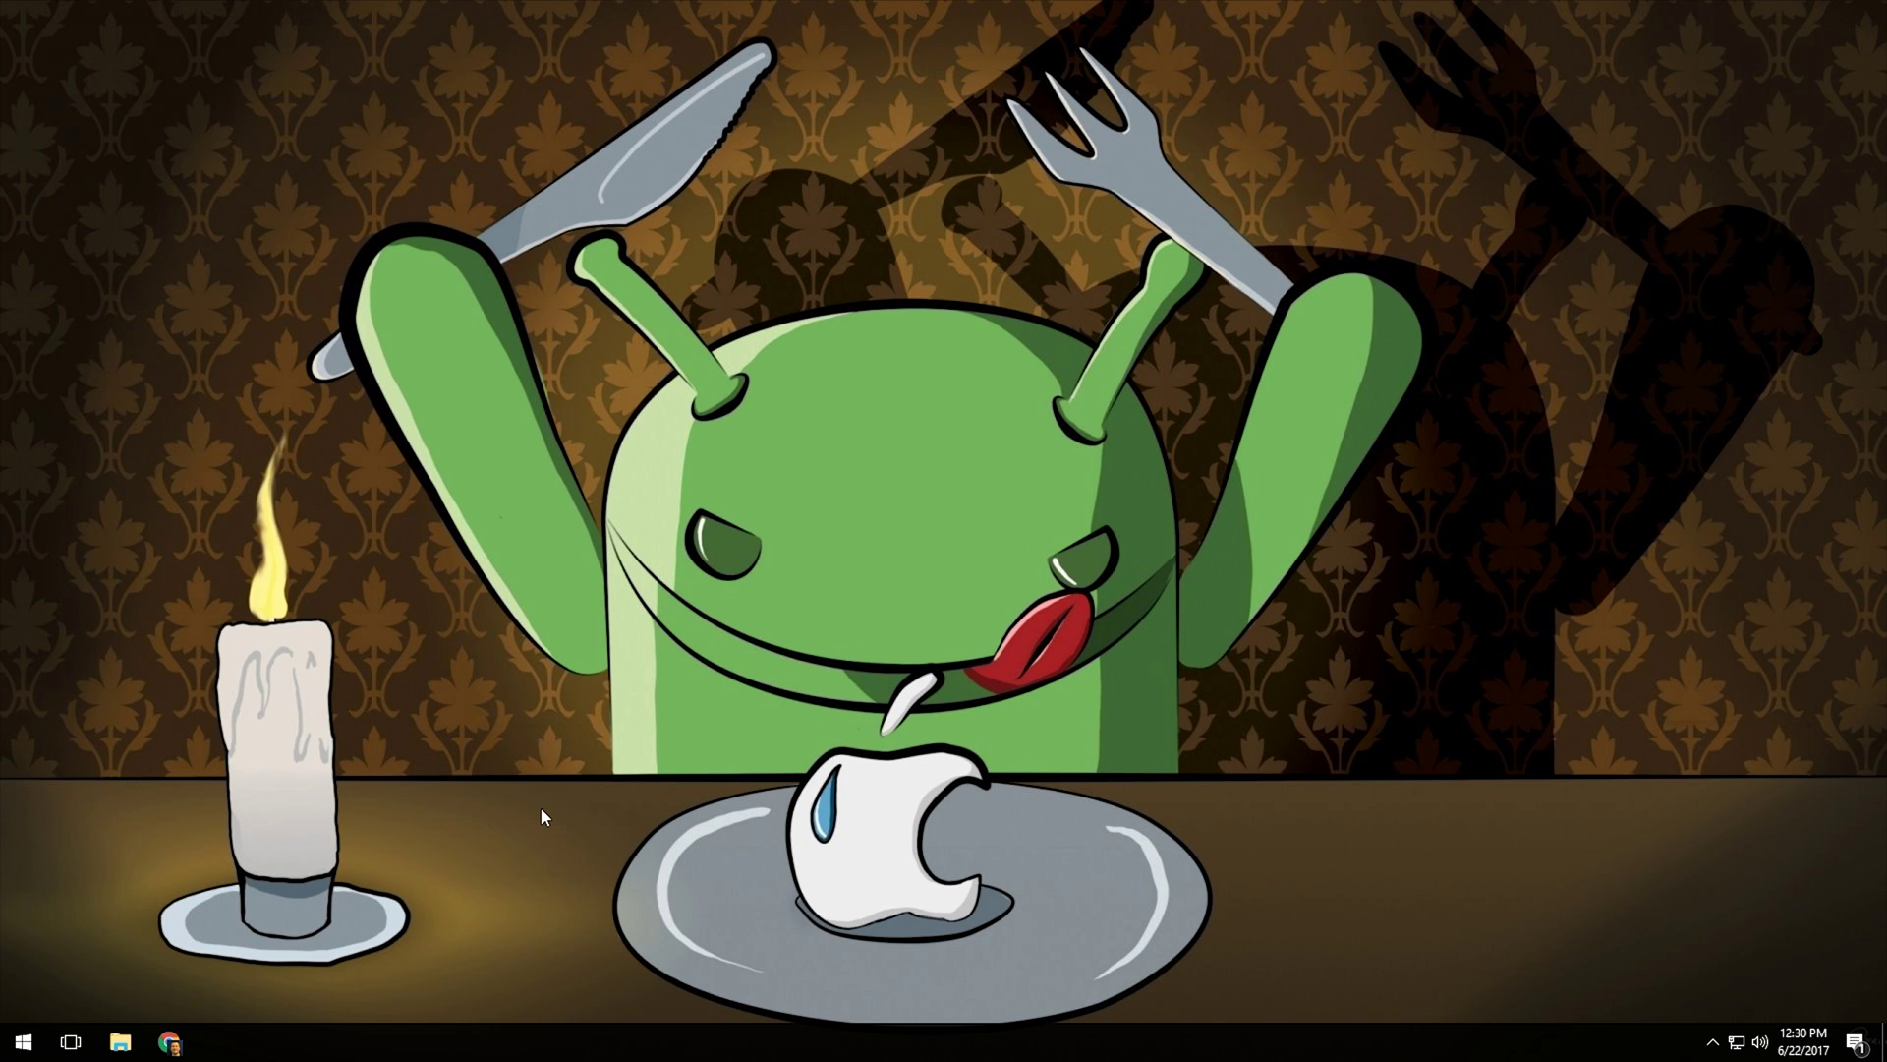
Step: Launch Snipping Tool by searching 'snipp' and move its window to the upper centre of the screen
{"action": "left_click", "coordinate": [22, 1040]}
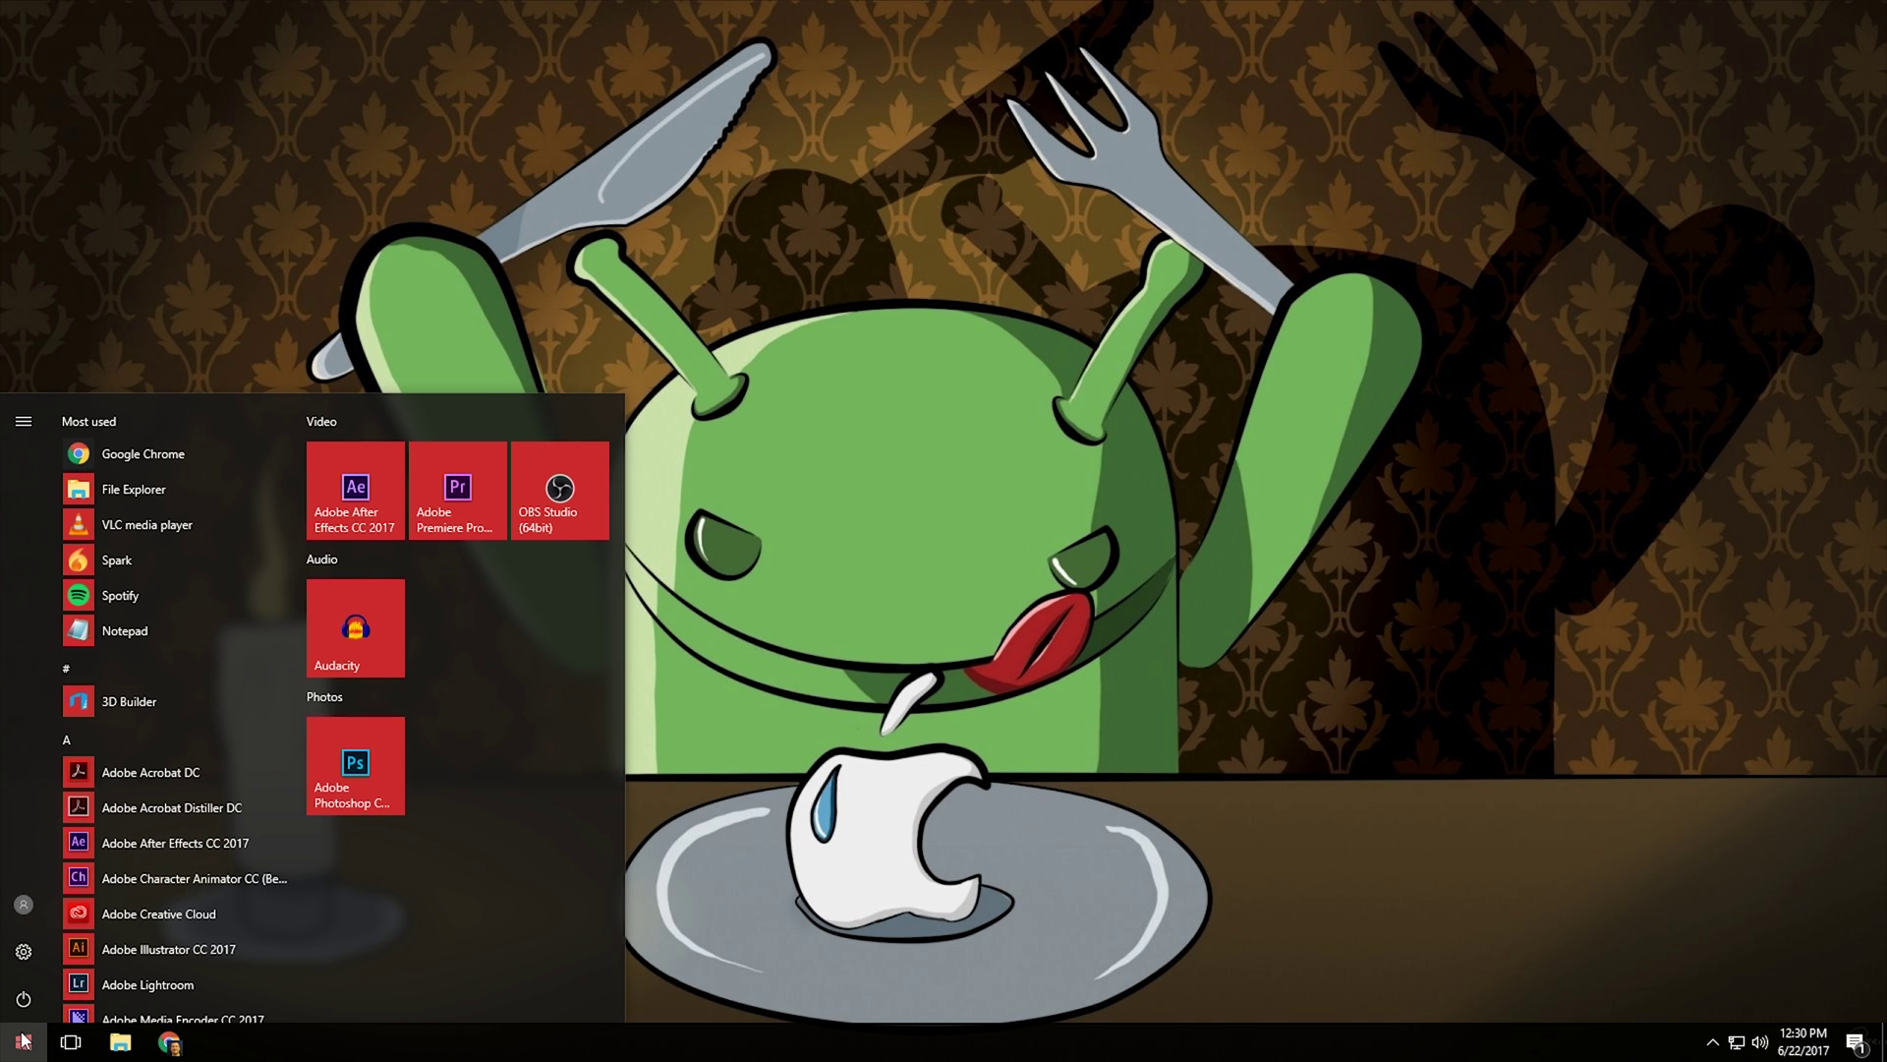
{"action": "type", "text": "snipp"}
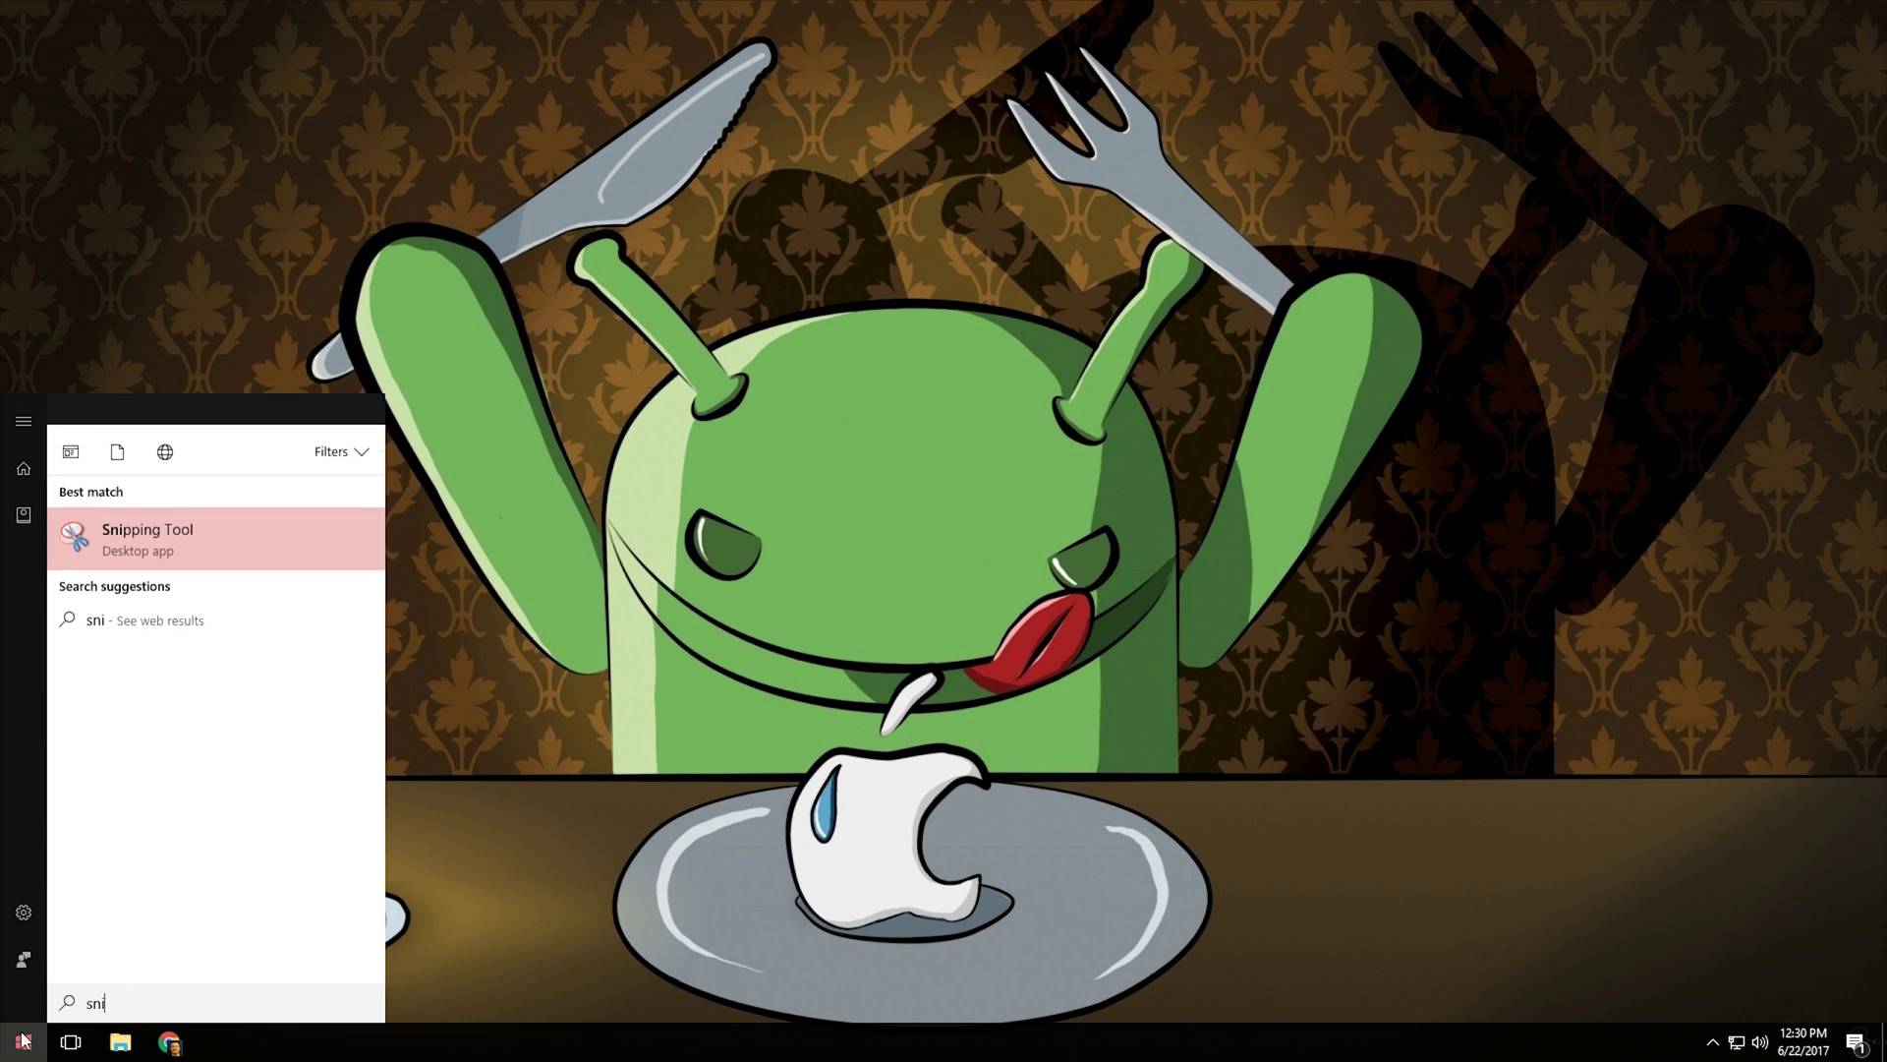
{"action": "left_click", "coordinate": [132, 503]}
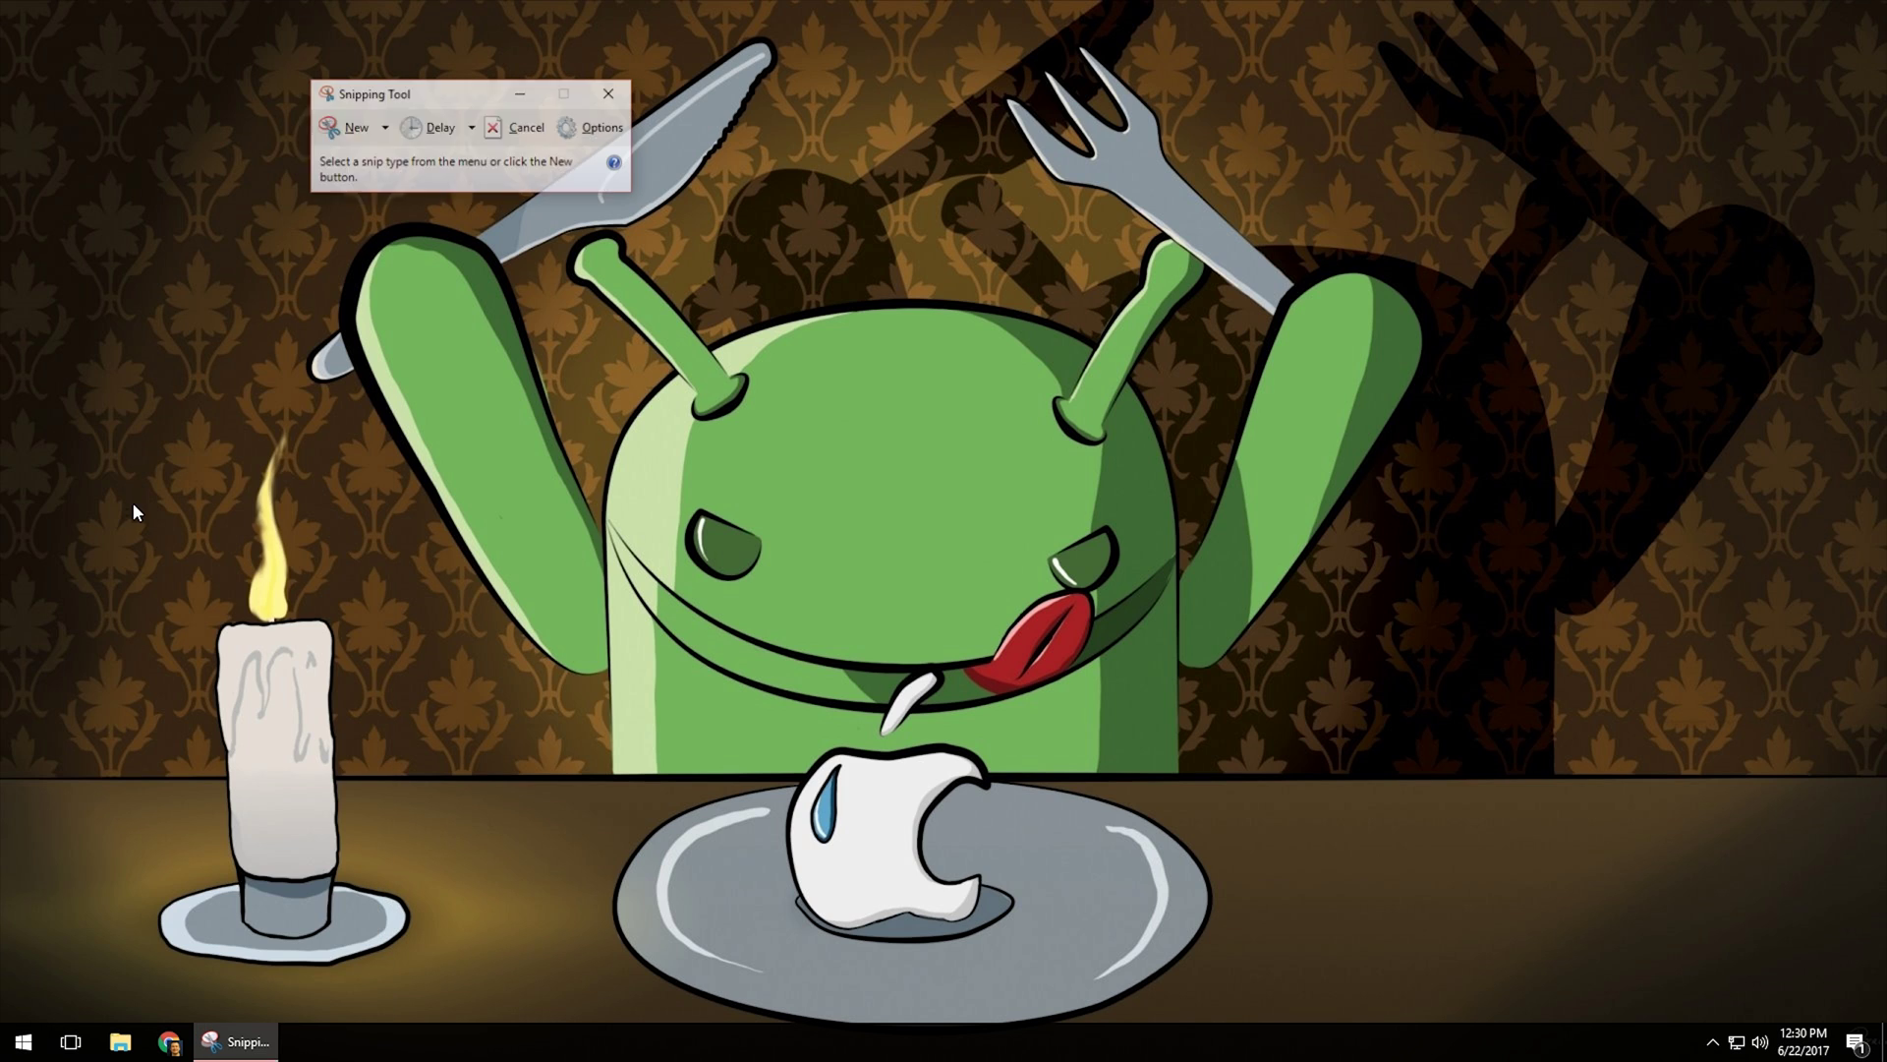
{"action": "left_click_drag", "start_coordinate": [437, 96], "coordinate": [857, 286]}
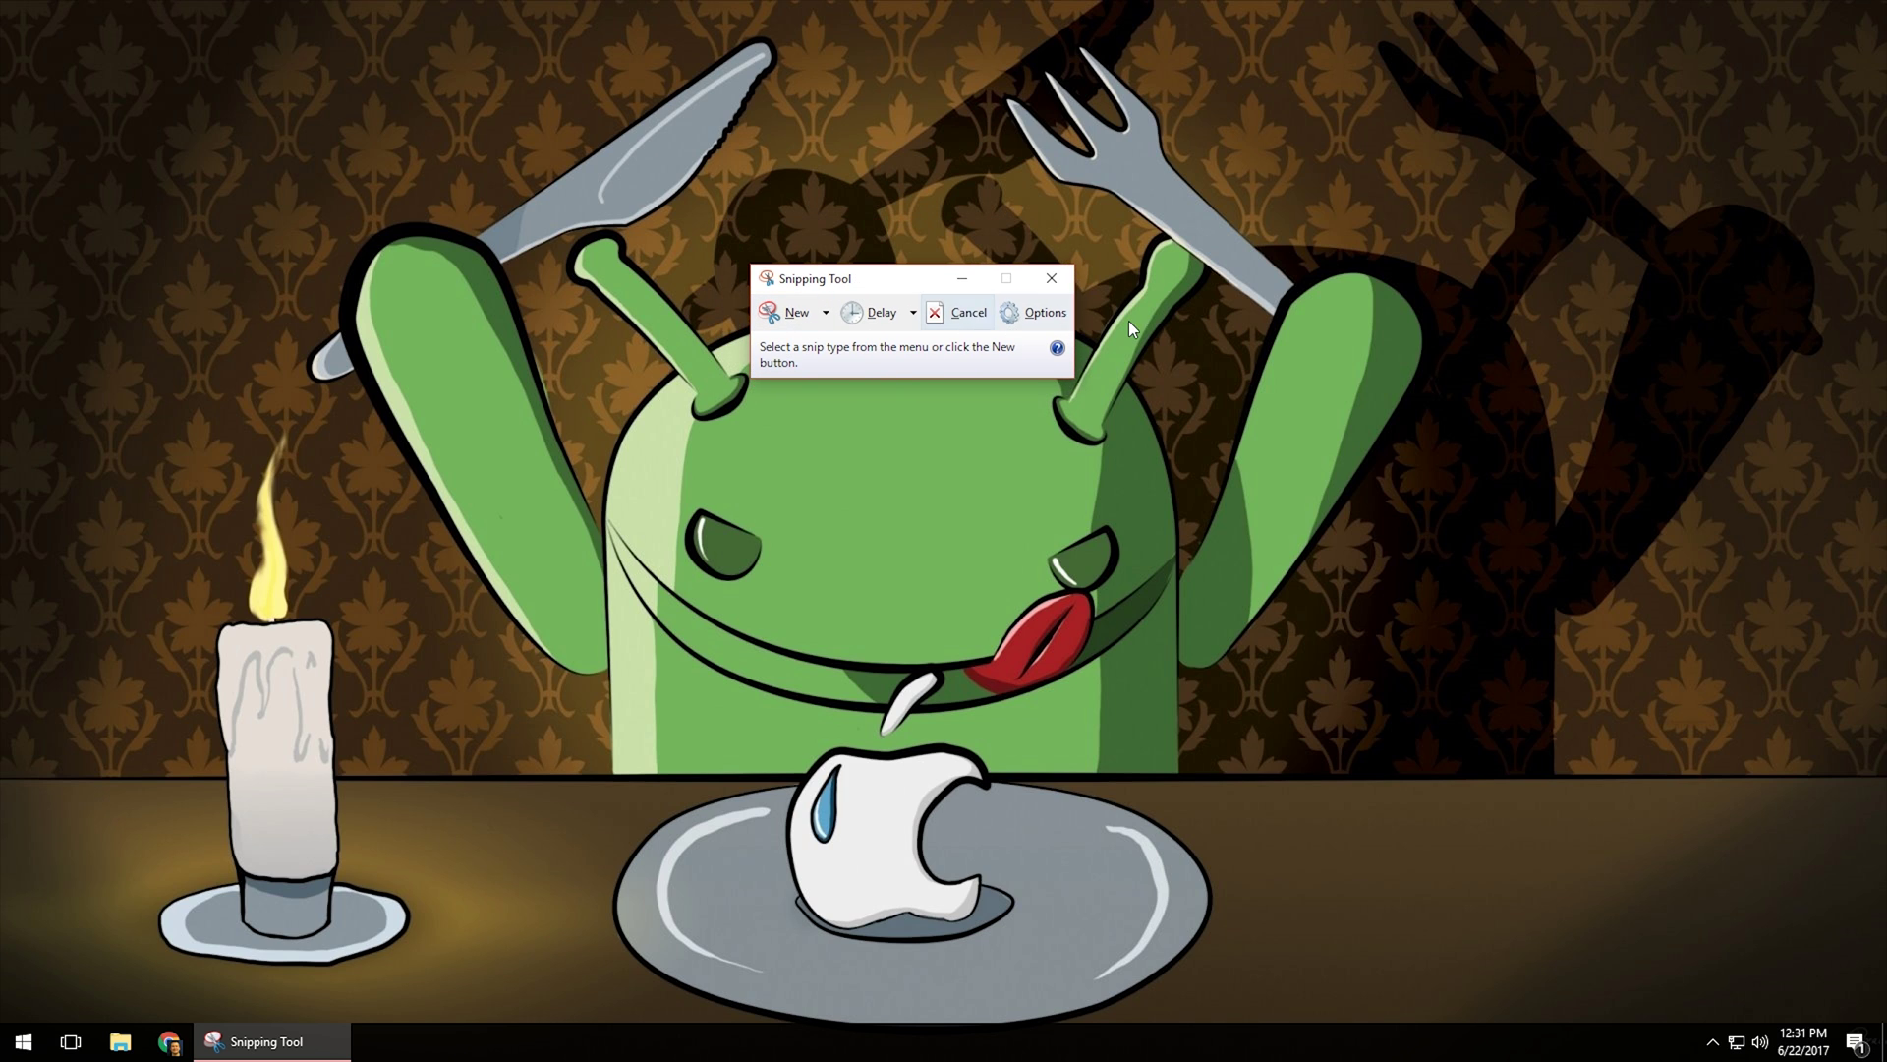
{"action": "left_click", "coordinate": [826, 324]}
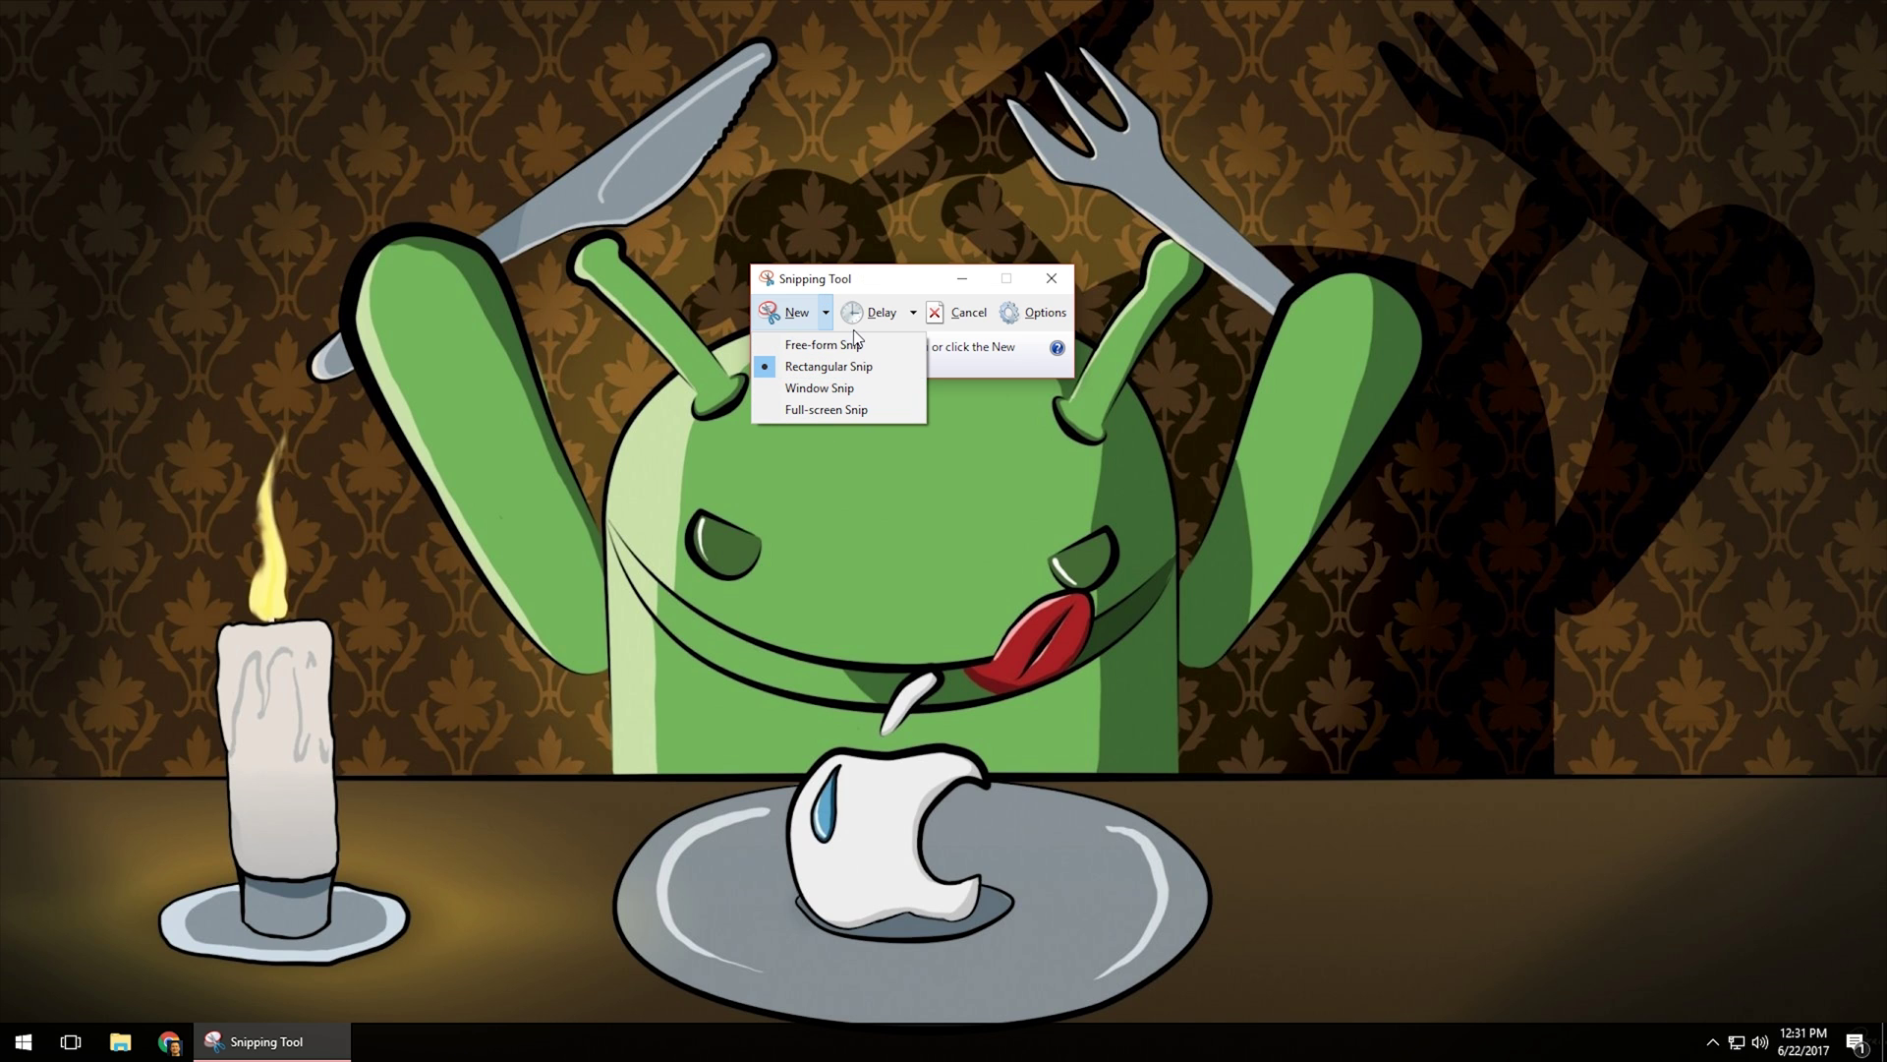
{"action": "left_click", "coordinate": [892, 281]}
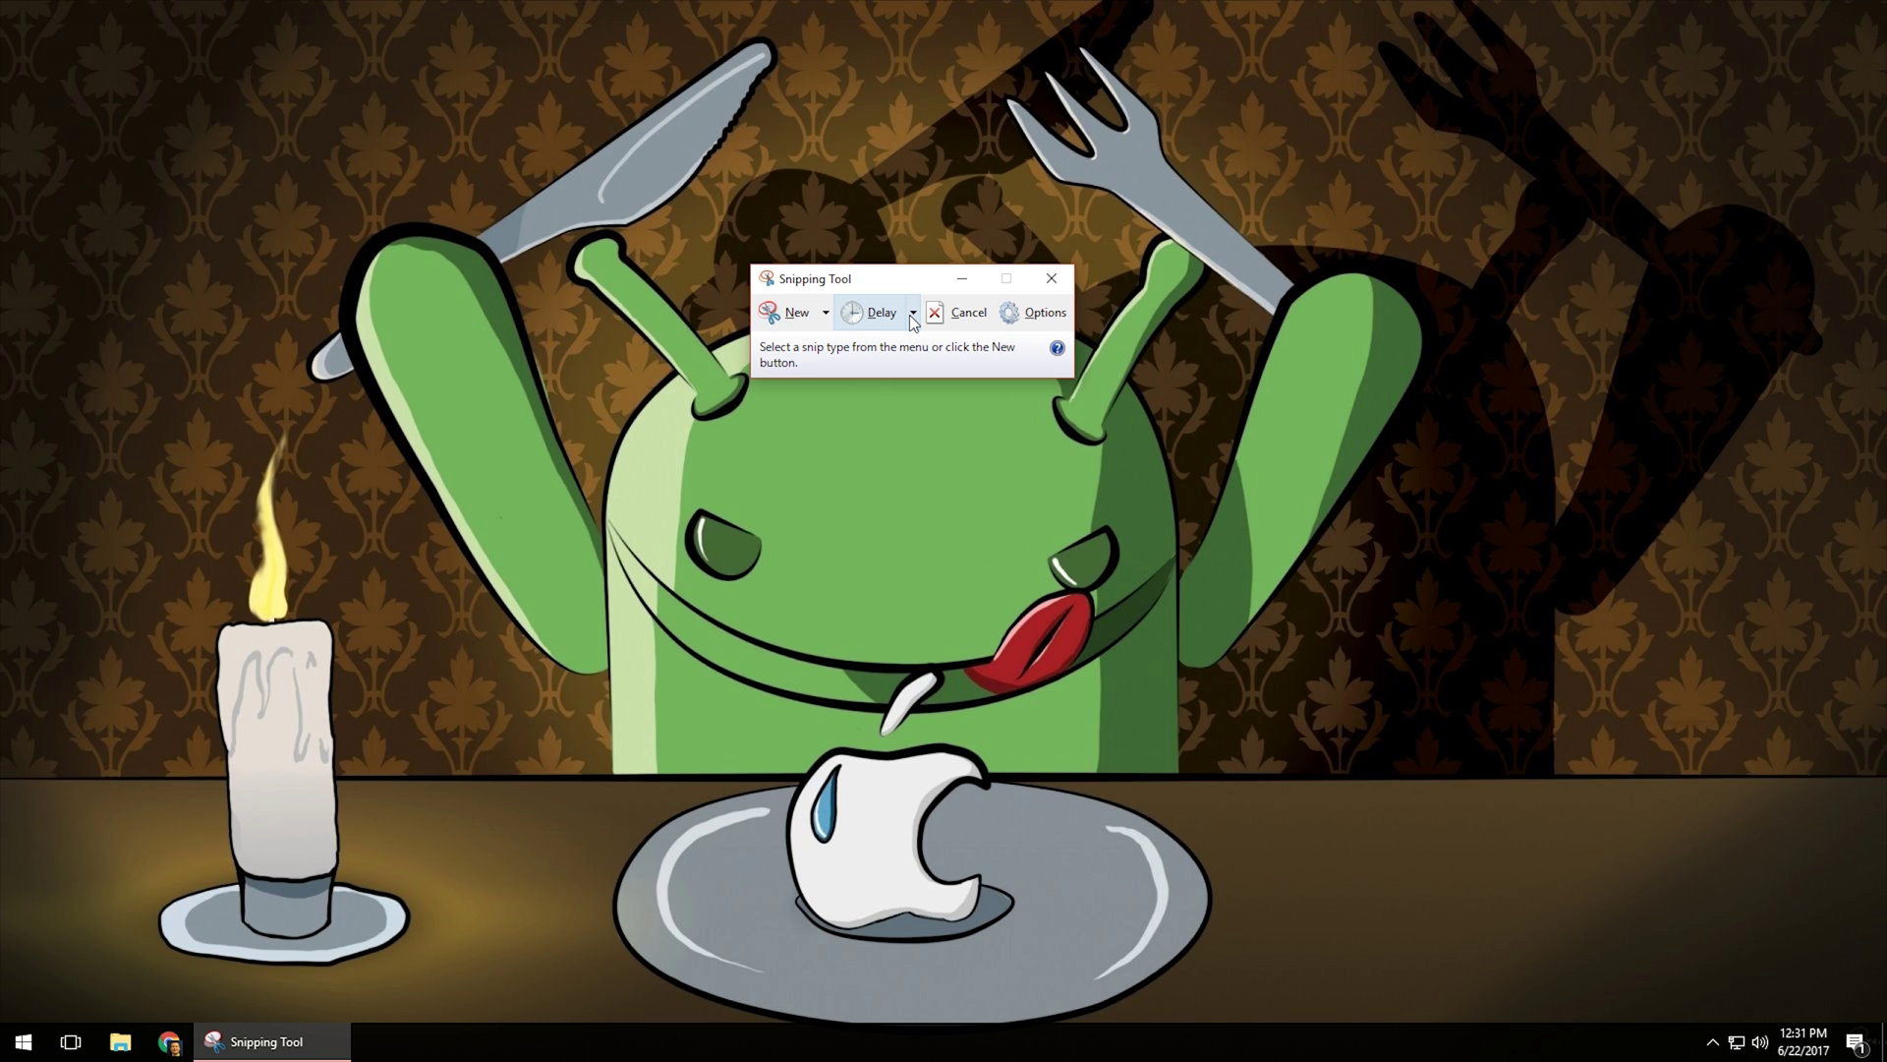
{"action": "left_click", "coordinate": [913, 315]}
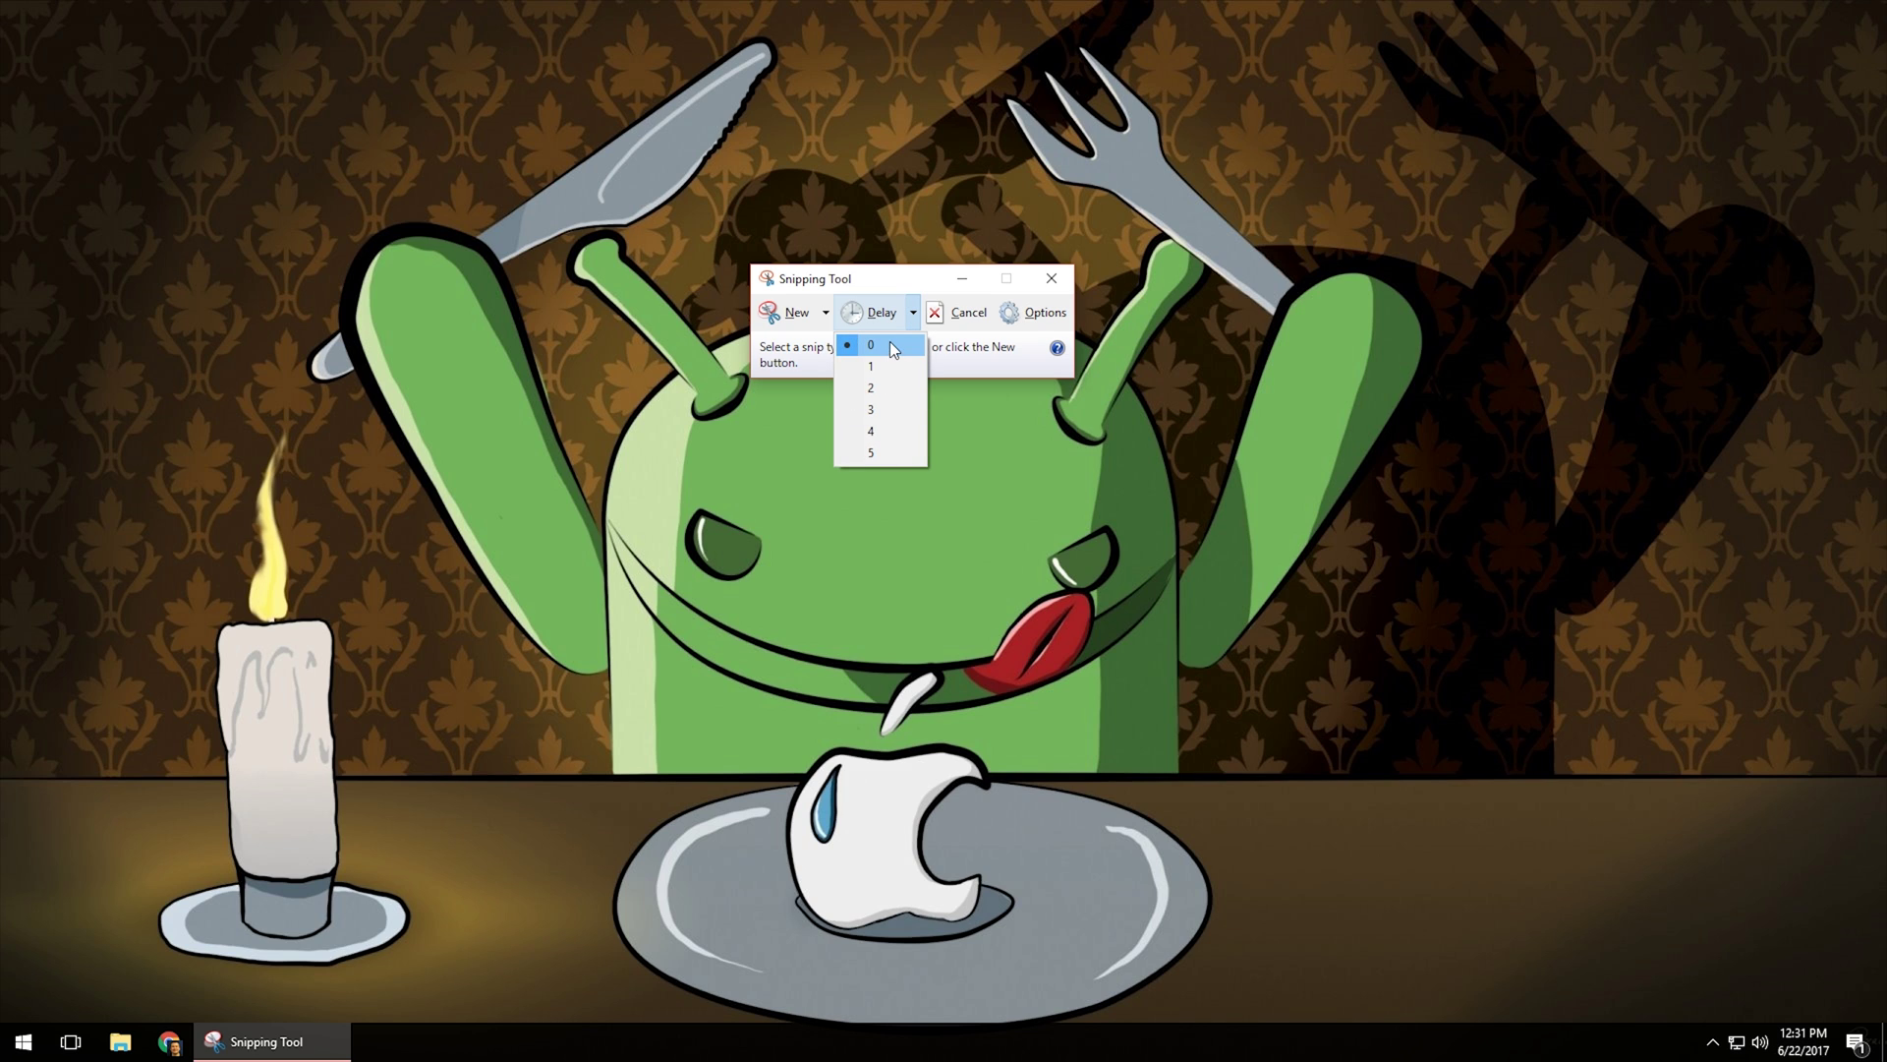
{"action": "left_click", "coordinate": [893, 282]}
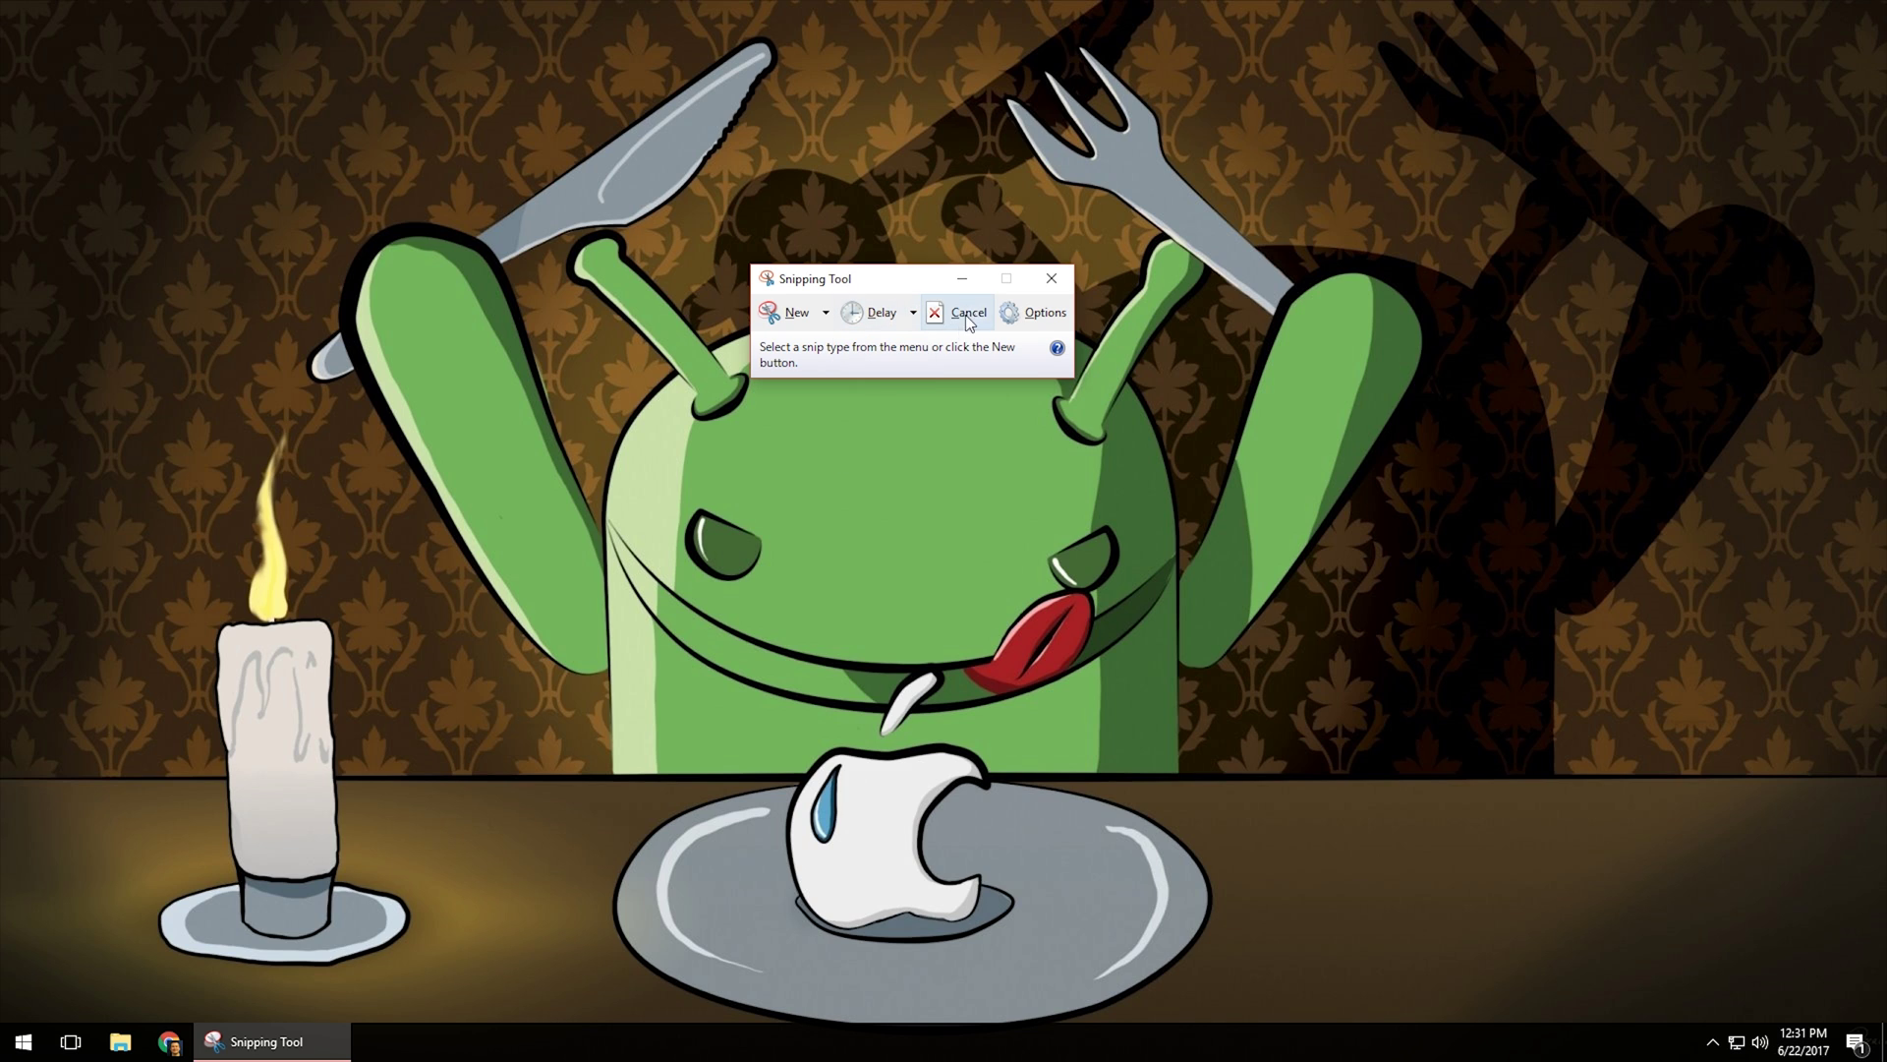
{"action": "left_click", "coordinate": [1040, 312]}
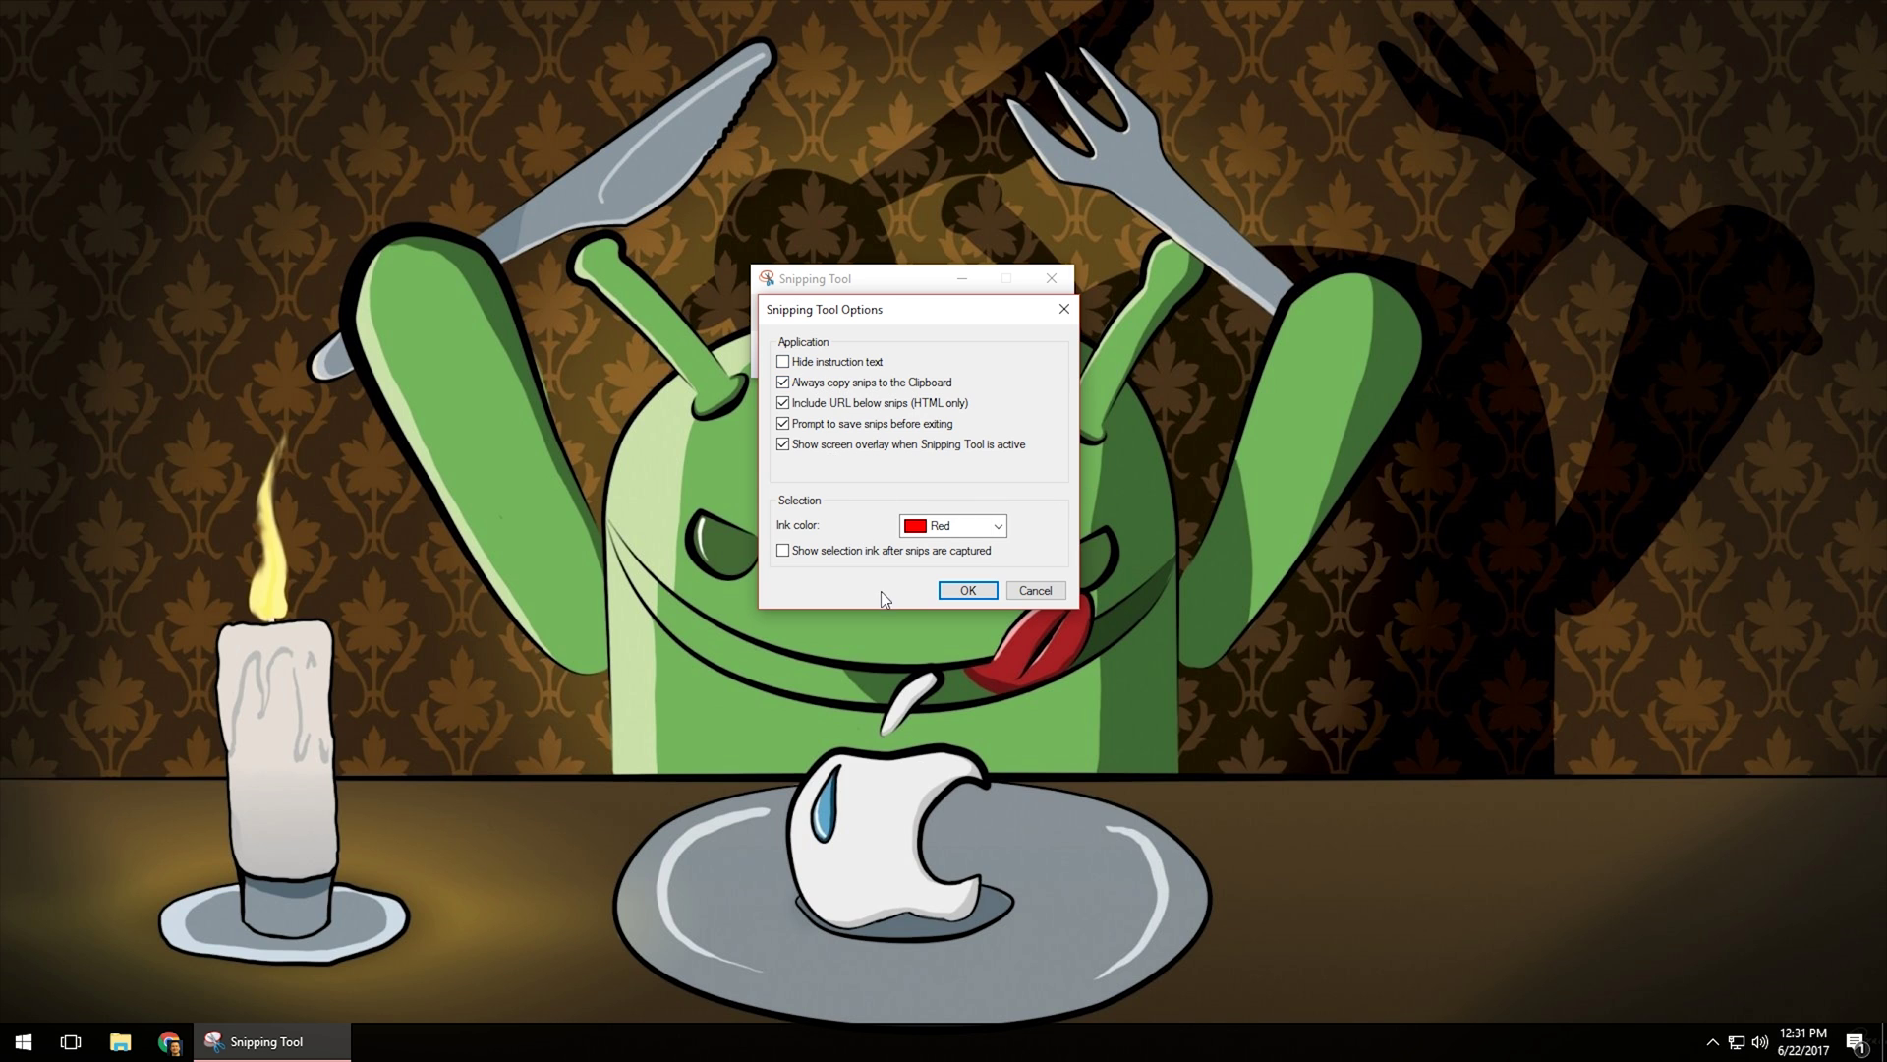
{"action": "left_click", "coordinate": [1034, 589]}
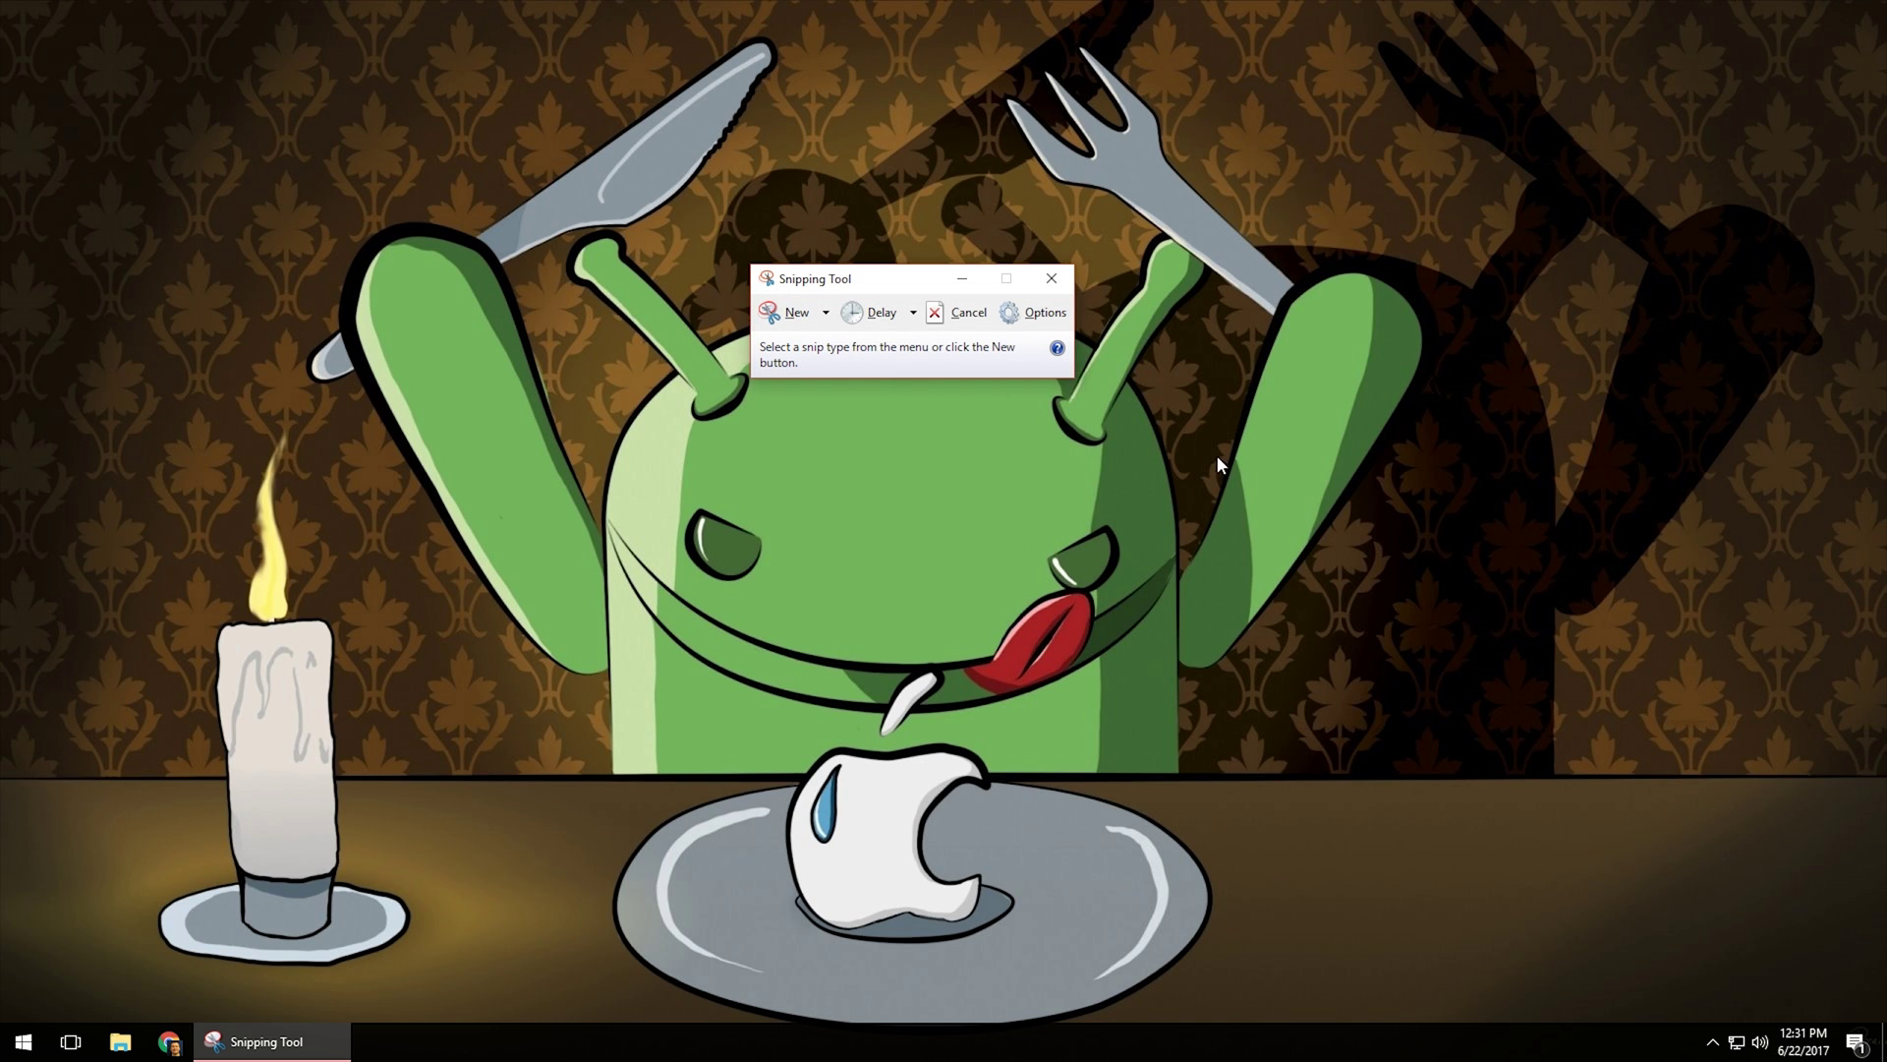
Step: Take a new rectangular snip around the Android figure, candle and plate on the wallpaper
{"action": "left_click", "coordinate": [804, 317]}
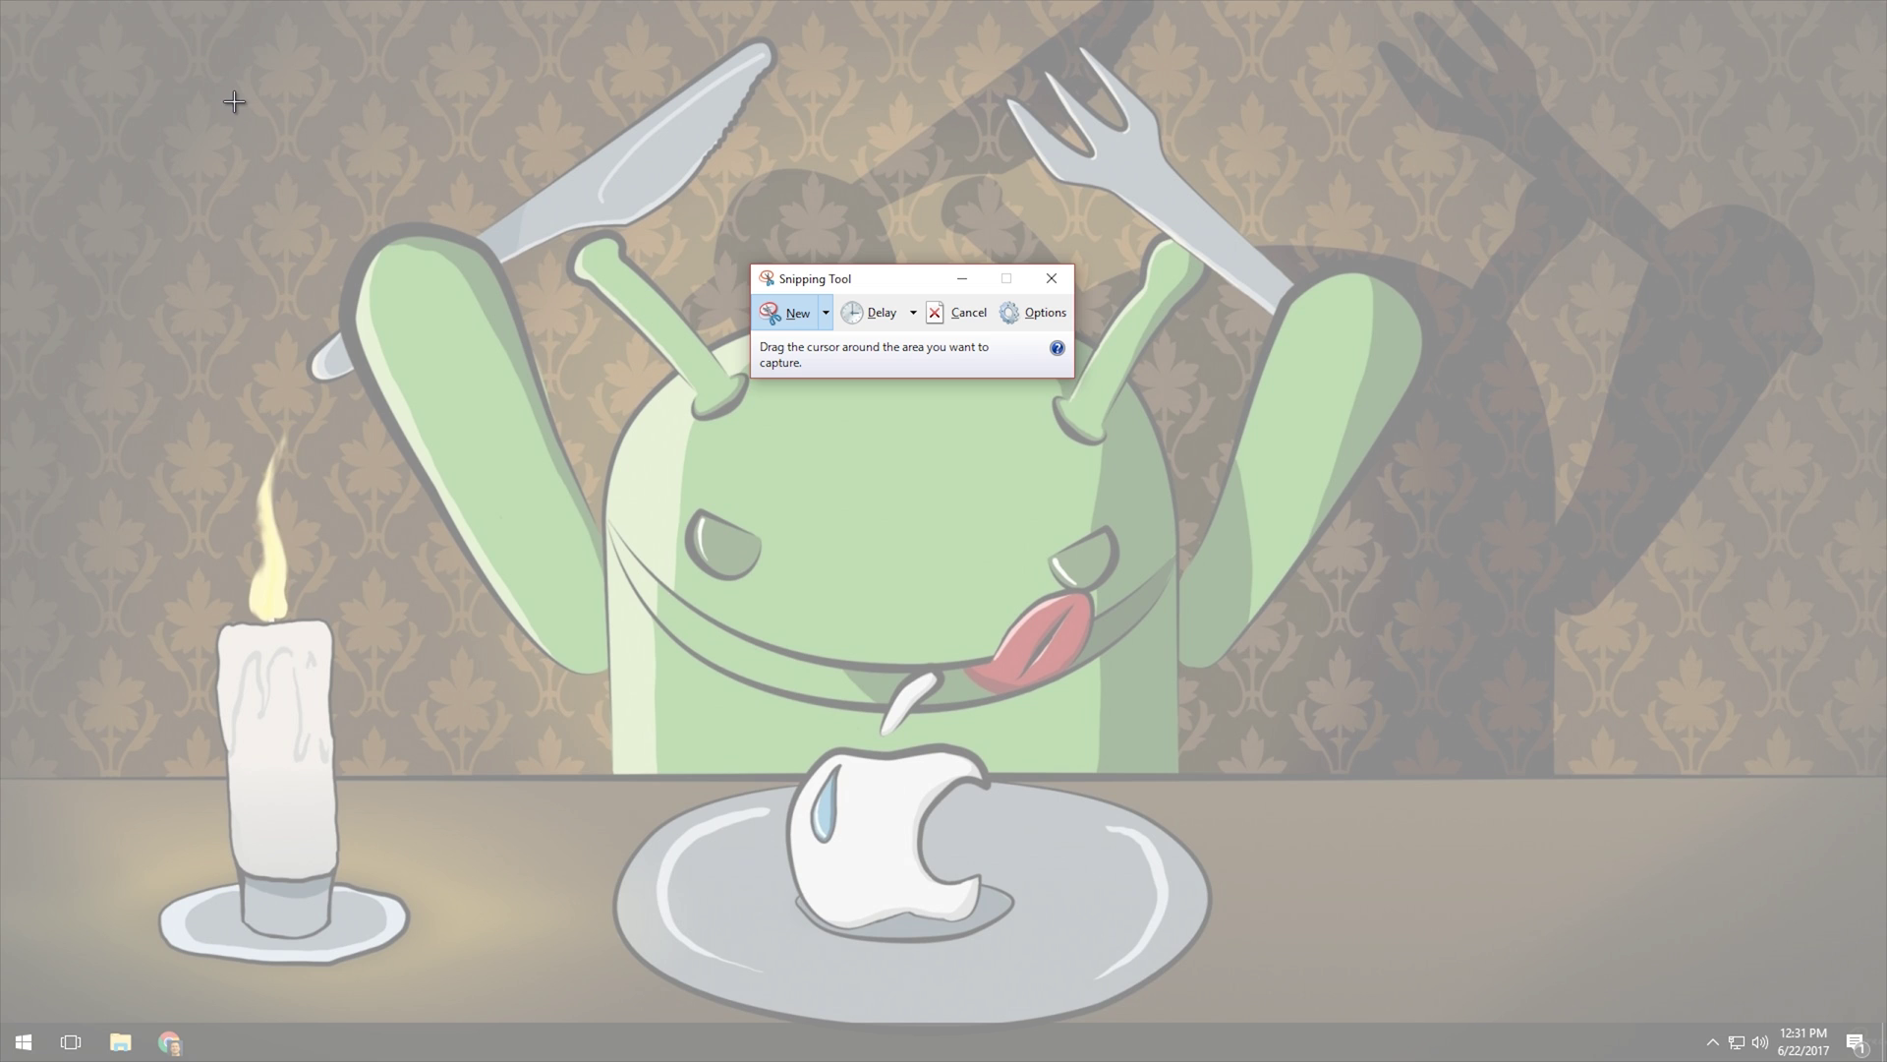
{"action": "left_click_drag", "start_coordinate": [230, 101], "coordinate": [1661, 983]}
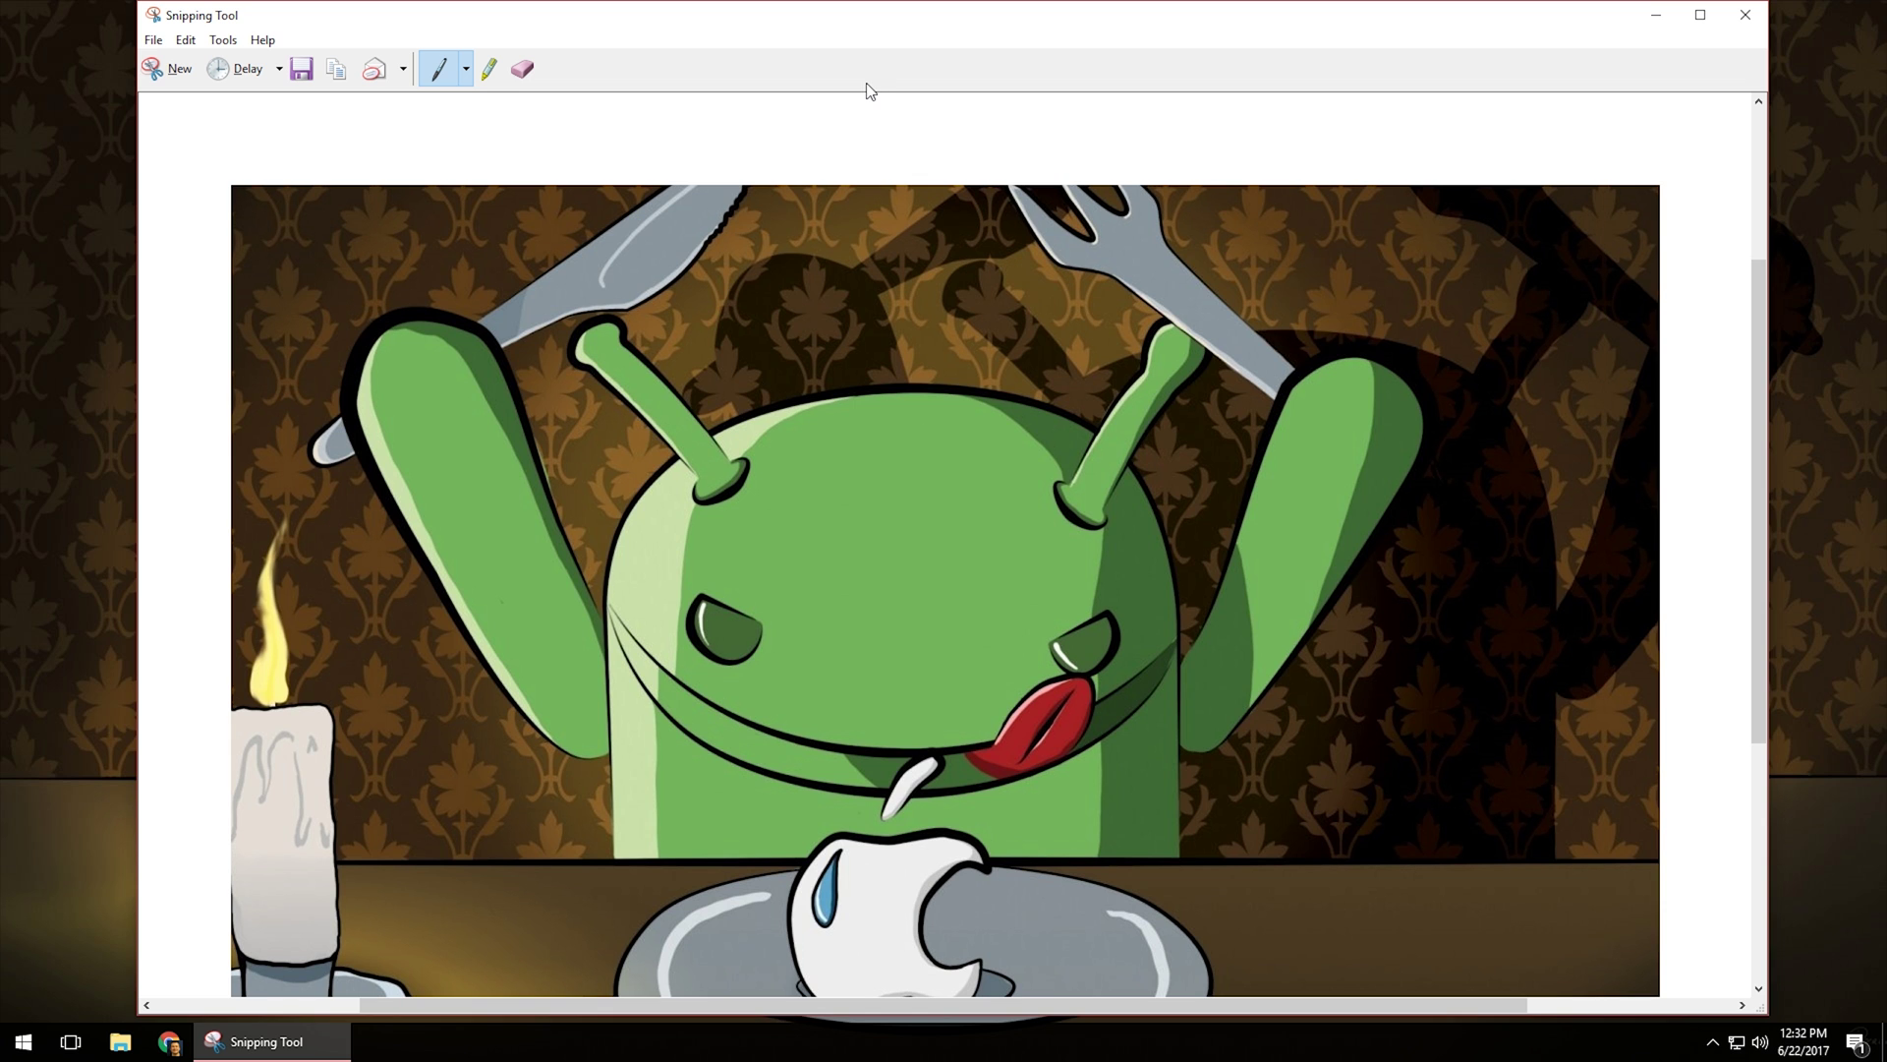
Step: Snap the snip editor's title bar to the top edge so it fills the screen
{"action": "left_click_drag", "start_coordinate": [831, 37], "coordinate": [932, 2]}
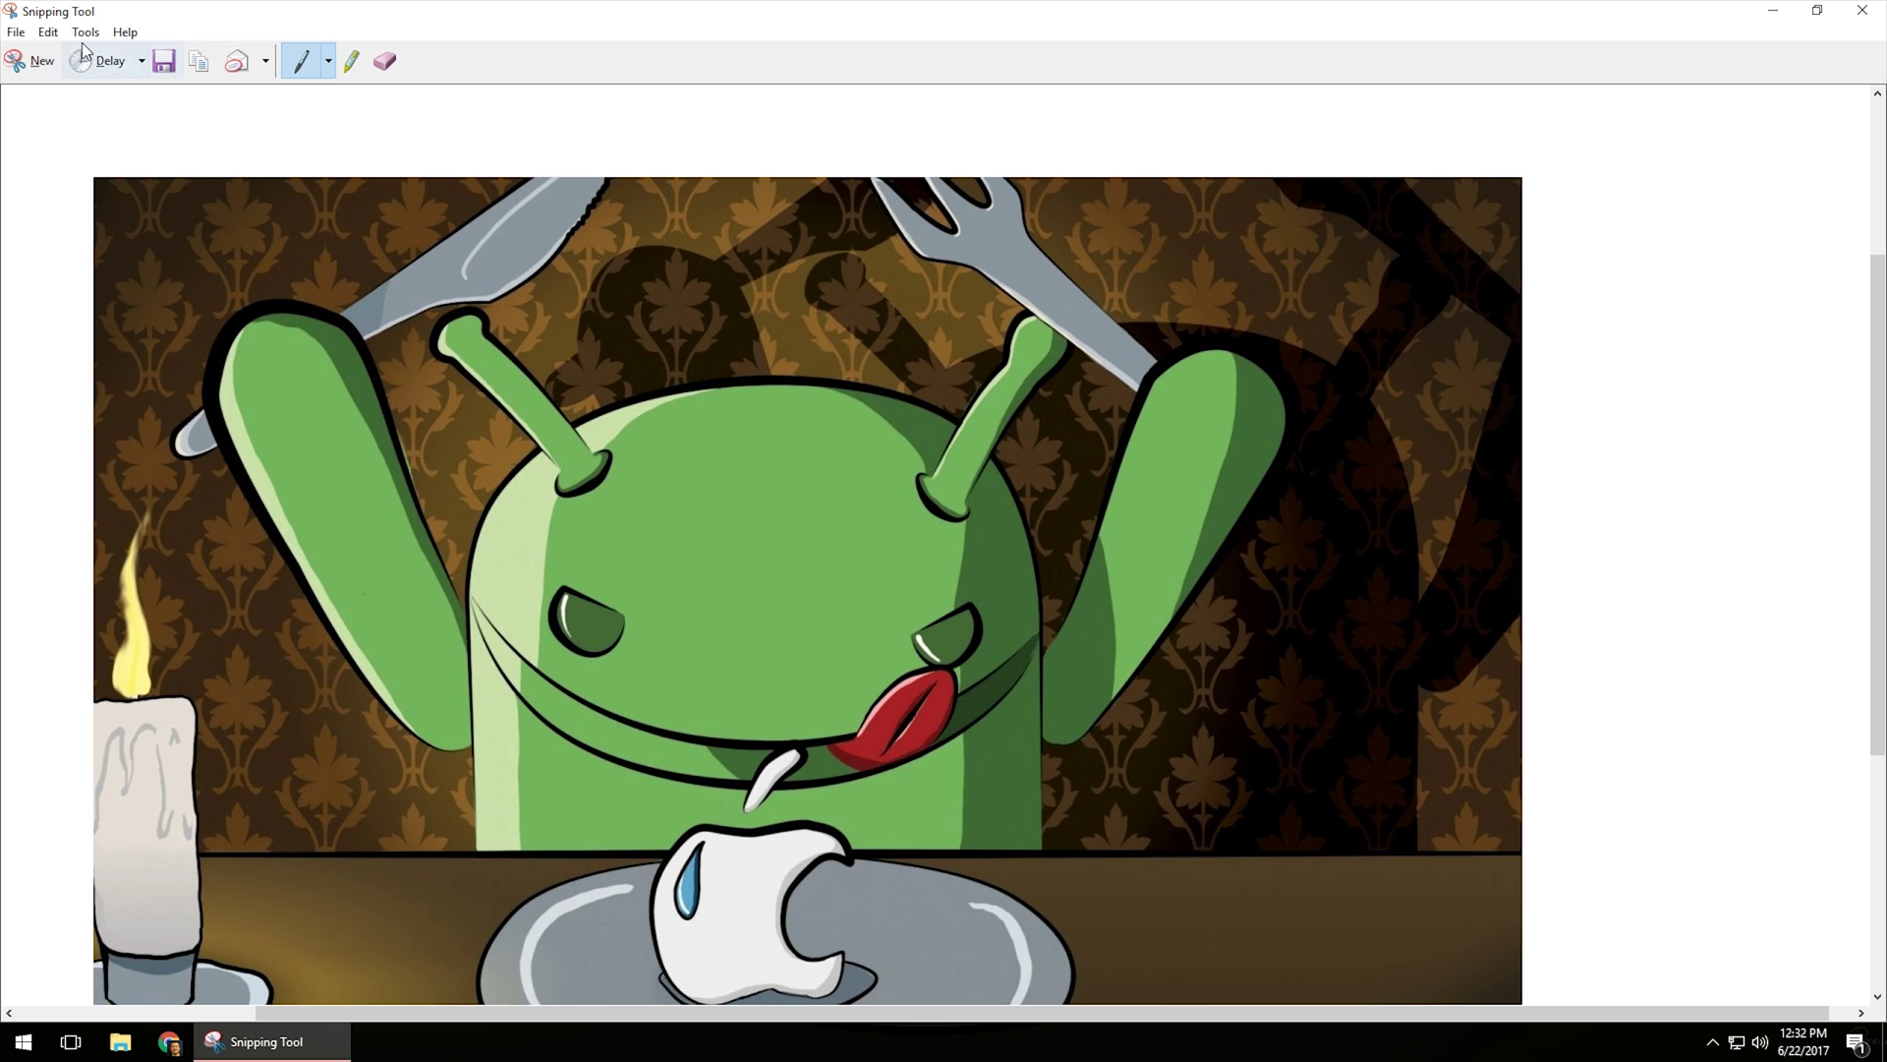
{"action": "left_click", "coordinate": [16, 32]}
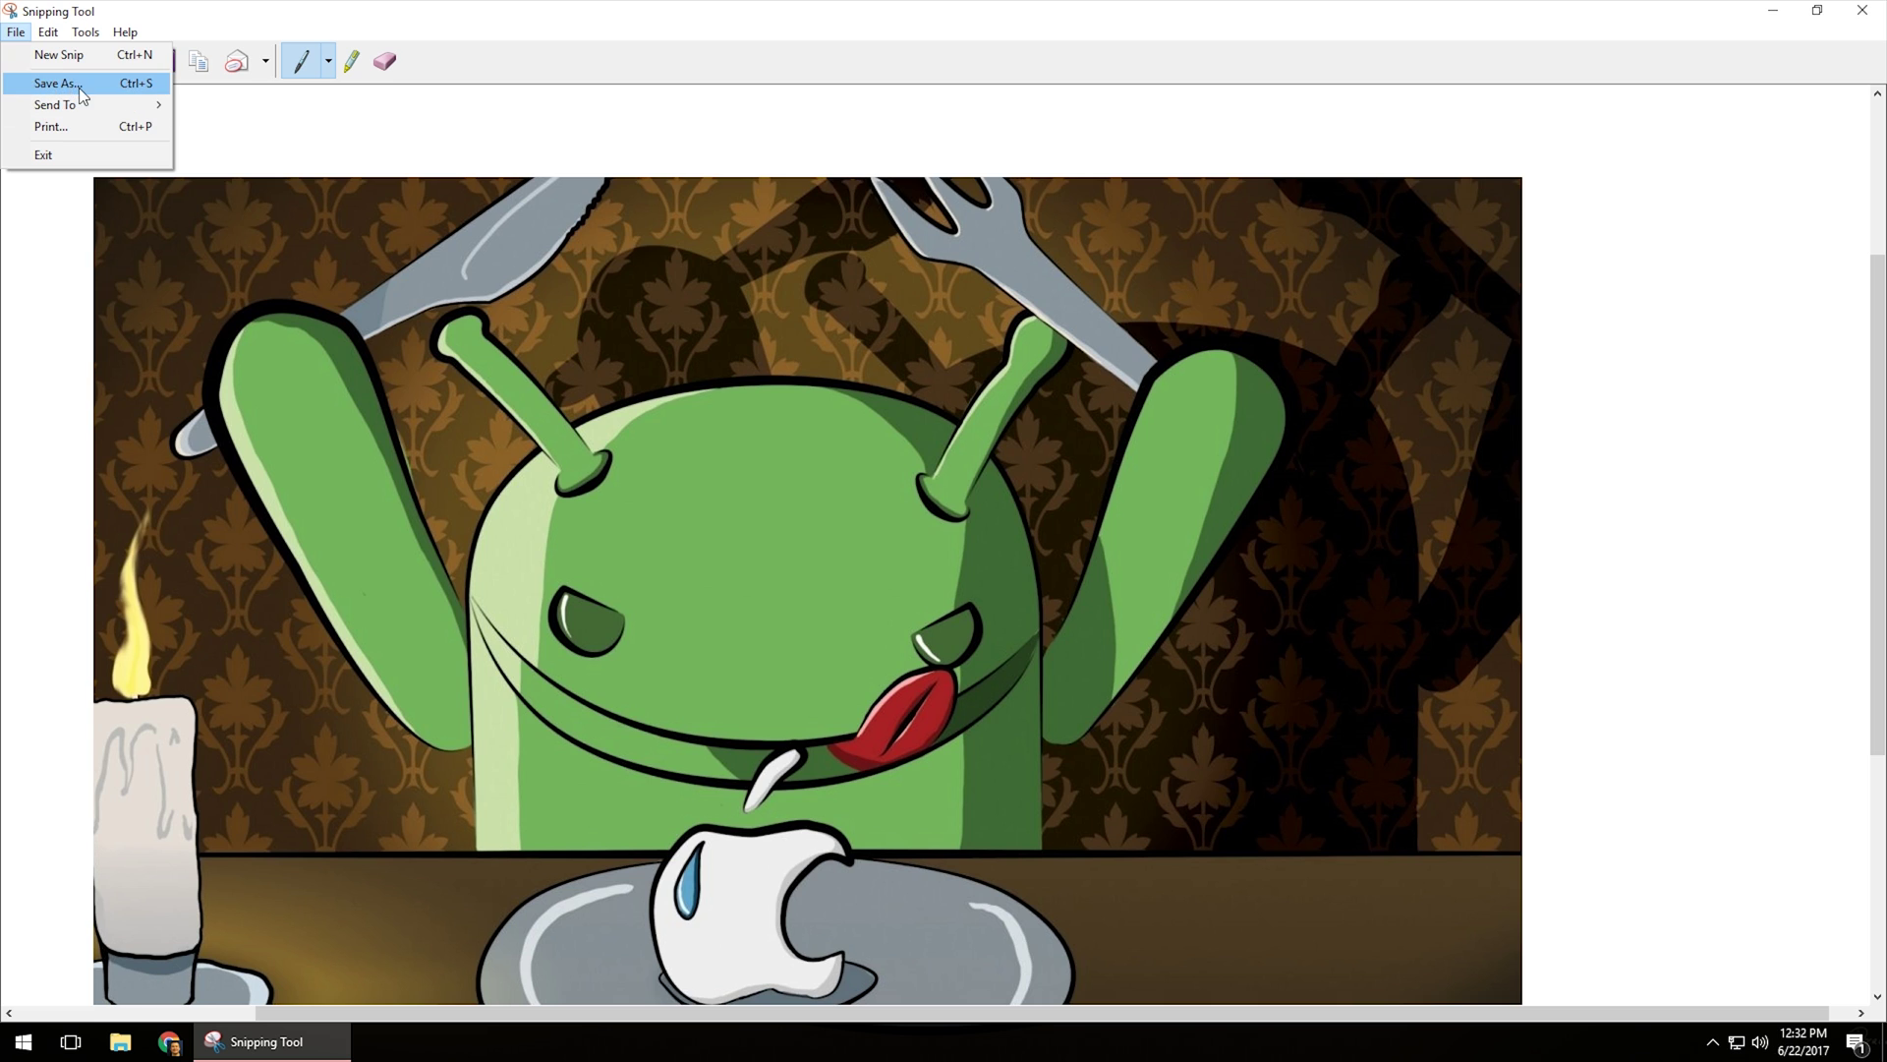
{"action": "mouse_move", "coordinate": [57, 41]}
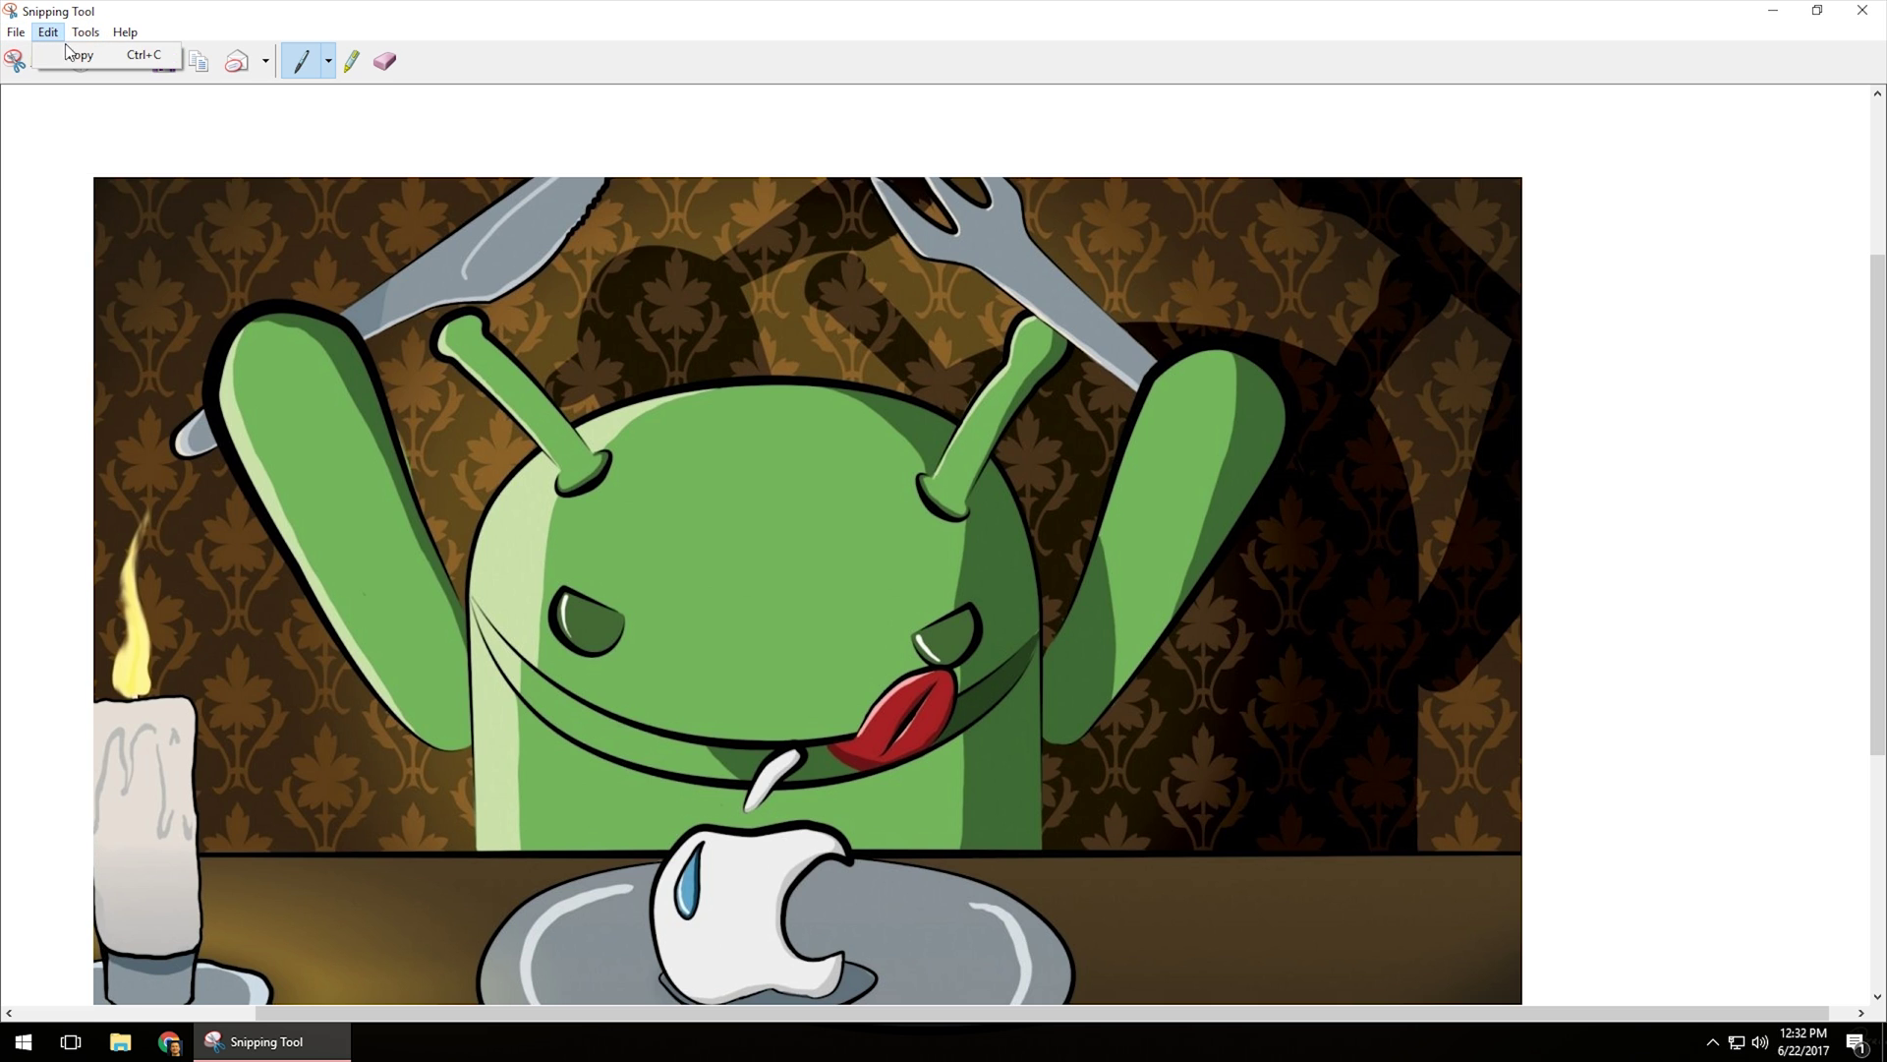
{"action": "mouse_move", "coordinate": [128, 54]}
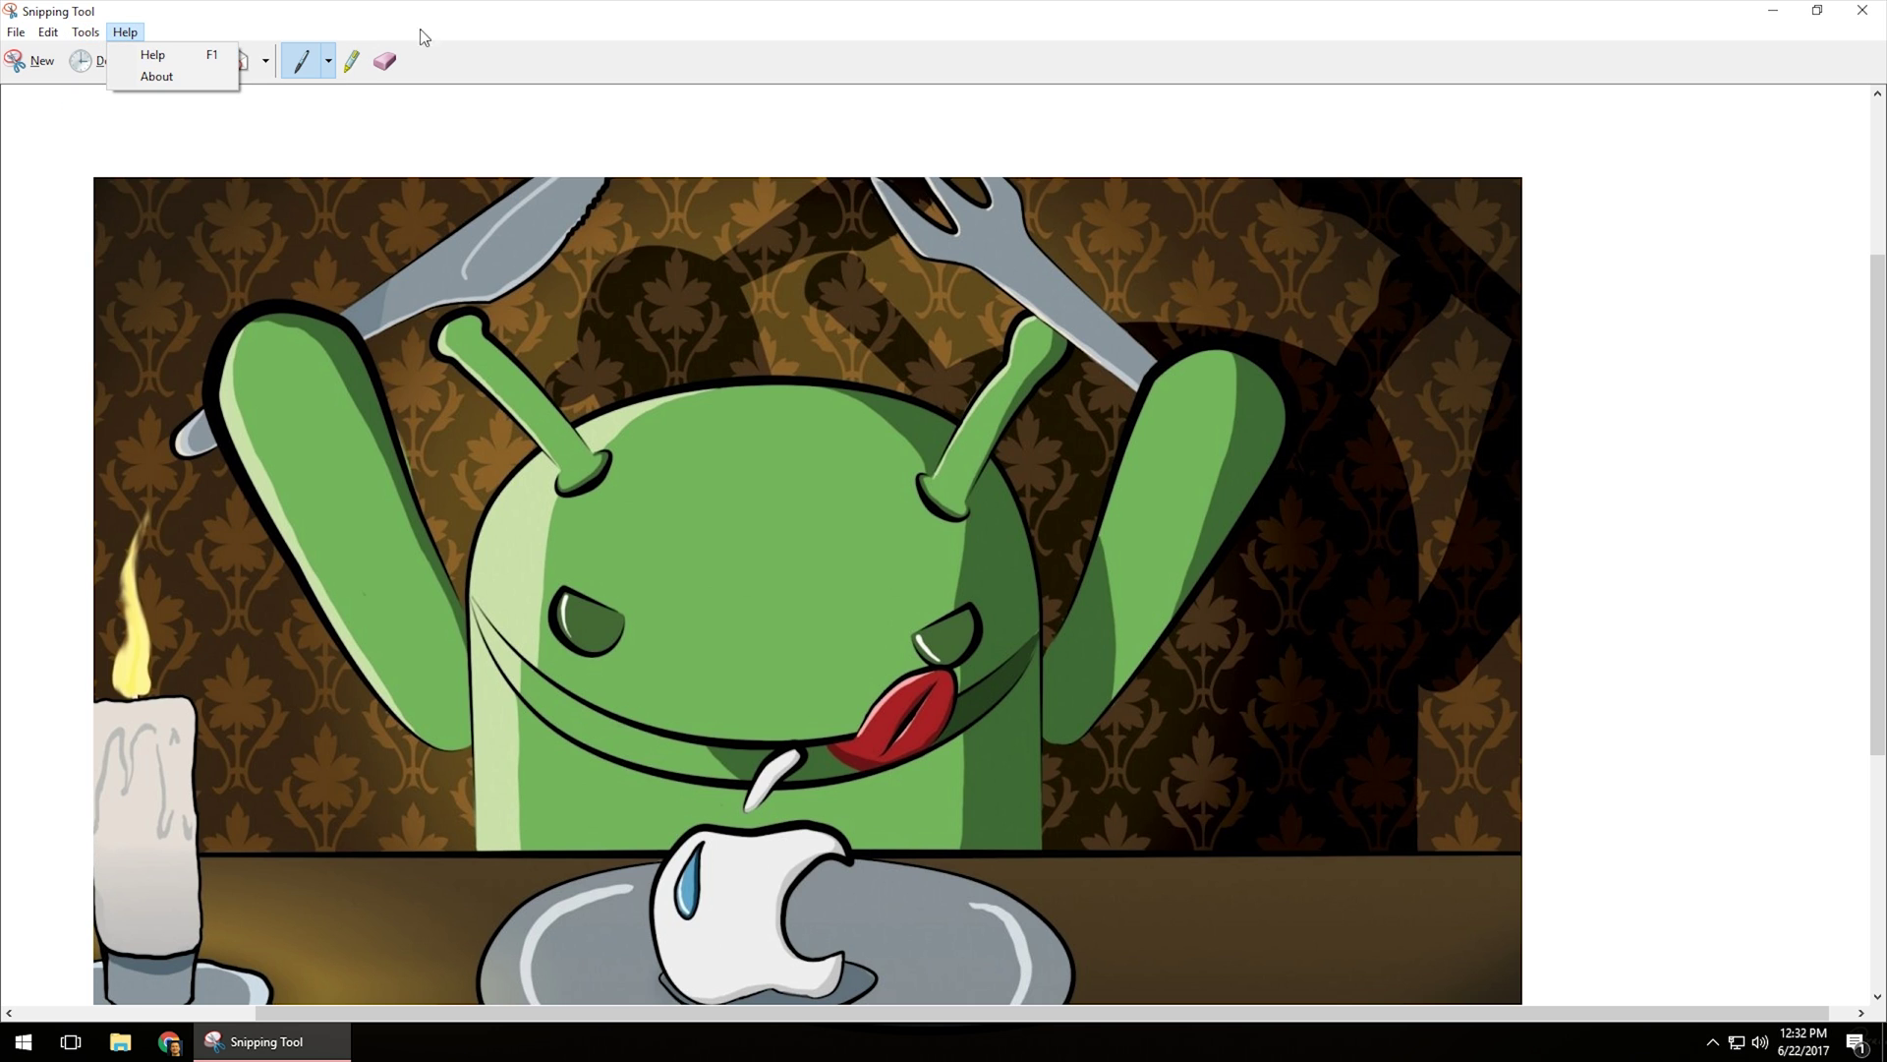
{"action": "left_click", "coordinate": [578, 57]}
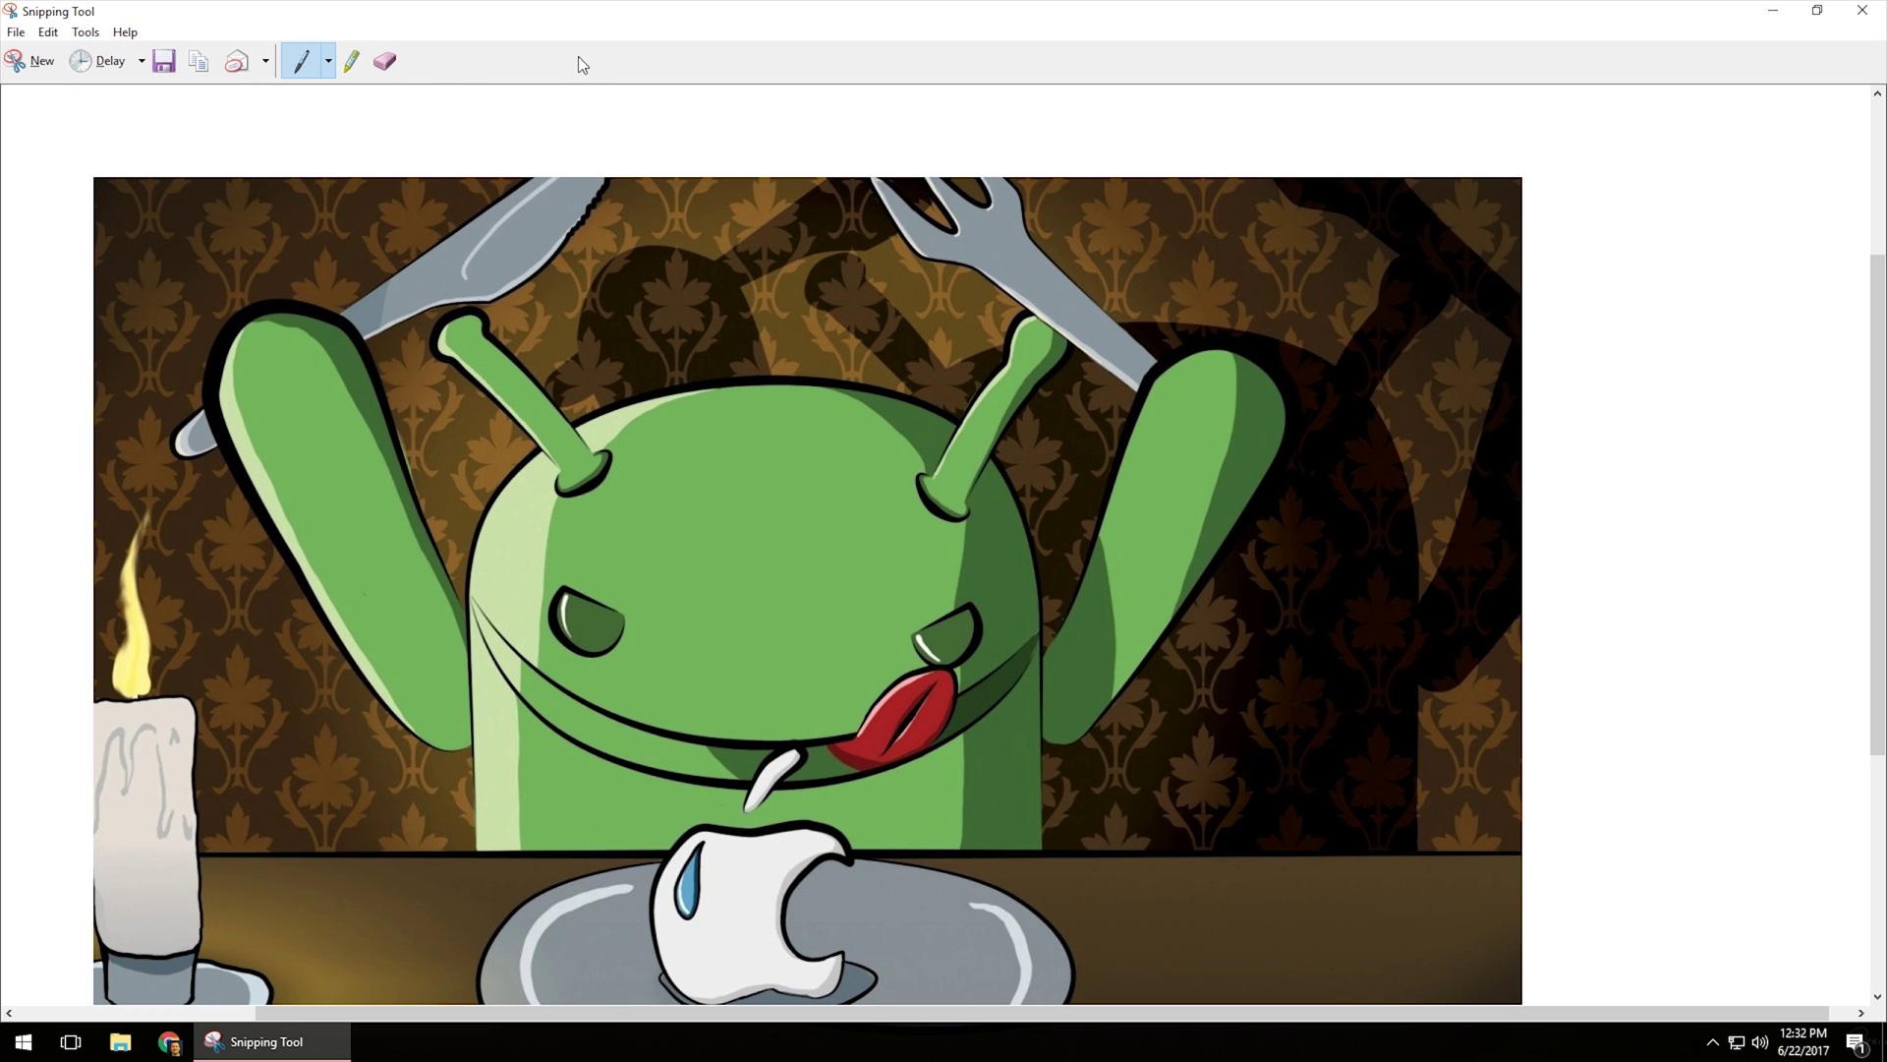